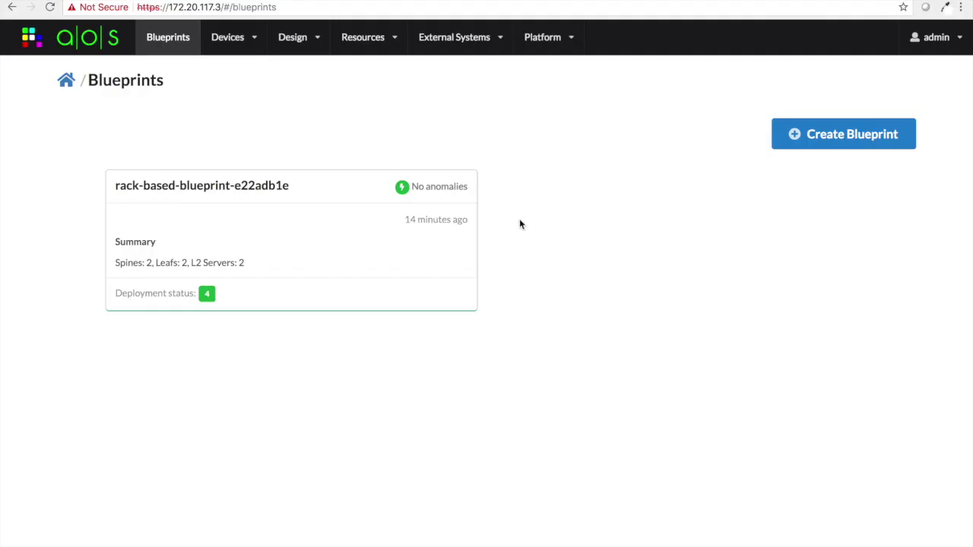
- Check the vCenter Servers list under External Systems > Virtual Infra Managers
left_click(468, 43)
mouse_move(469, 121)
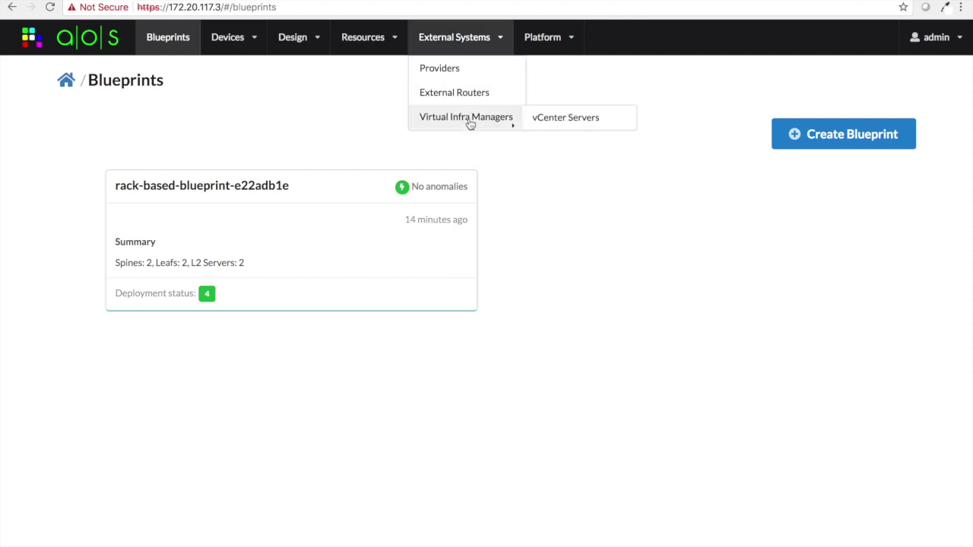
left_click(566, 121)
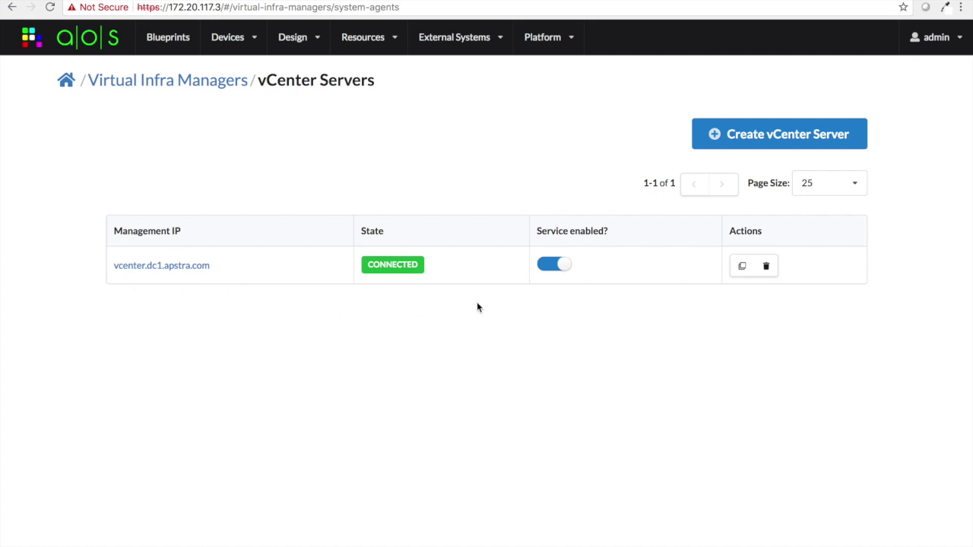
- Open rack-based-blueprint-e22adb1e from Blueprints and view its Active topology
left_click(168, 37)
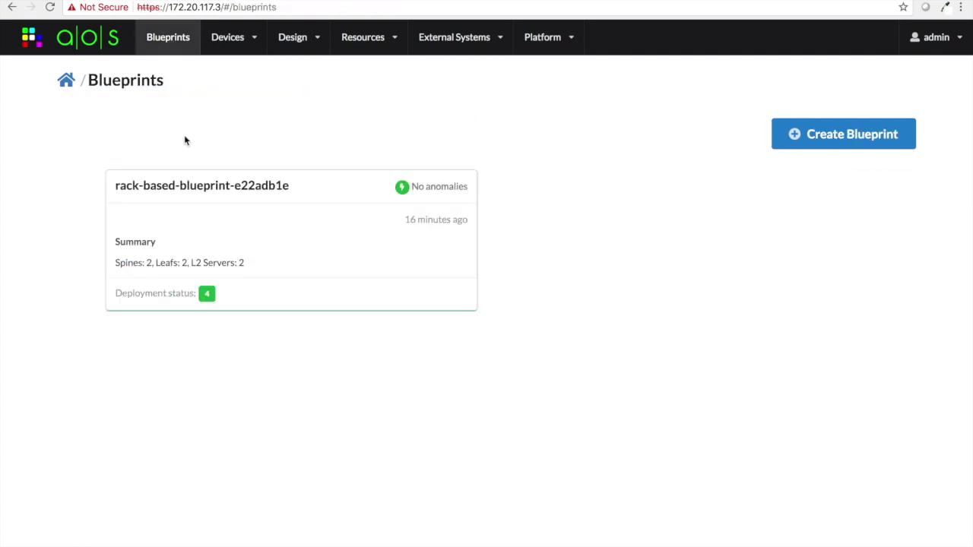
left_click(196, 207)
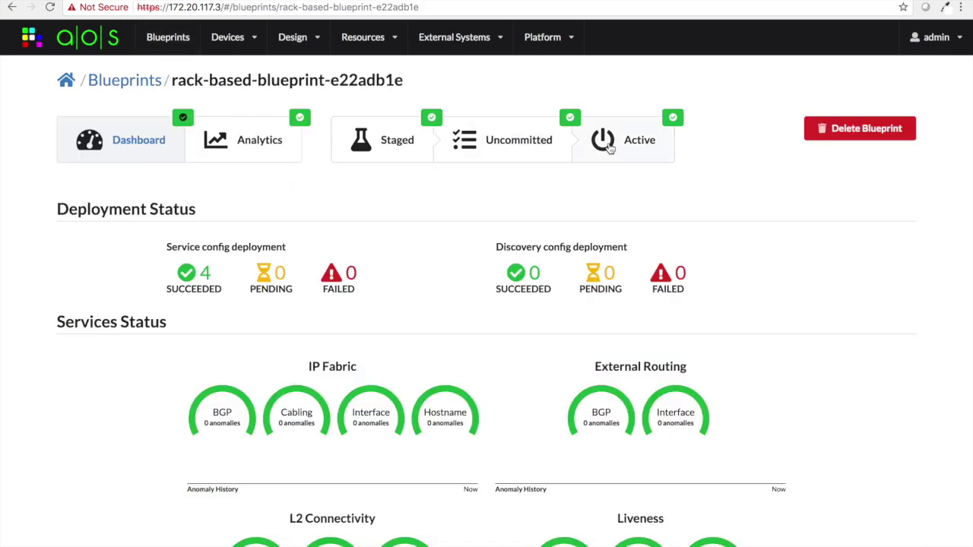
left_click(605, 148)
- Switch the Active topology layer to Has Hypervisor?, then to Has VMs?
scroll(164, 373, "down", 5)
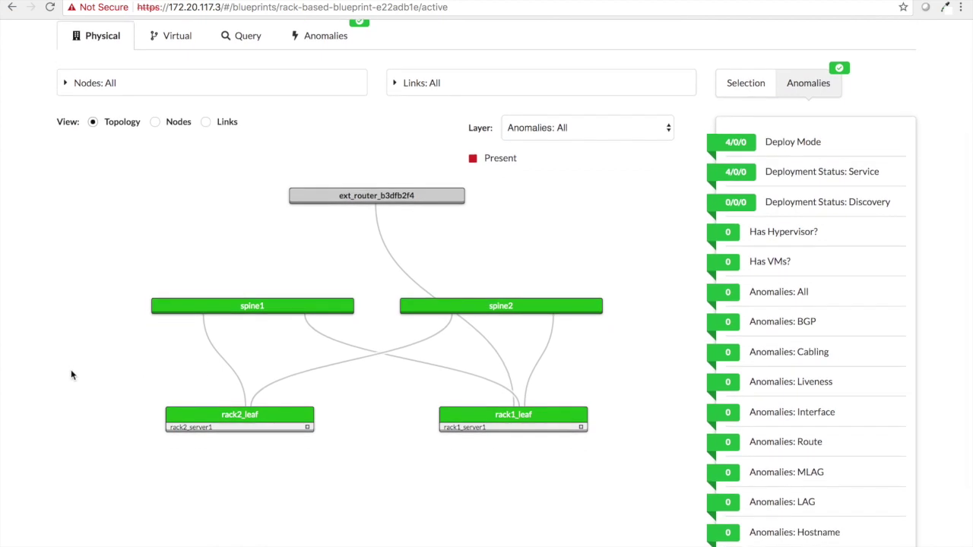
mouse_move(247, 433)
mouse_move(481, 433)
left_click(629, 130)
left_click(614, 105)
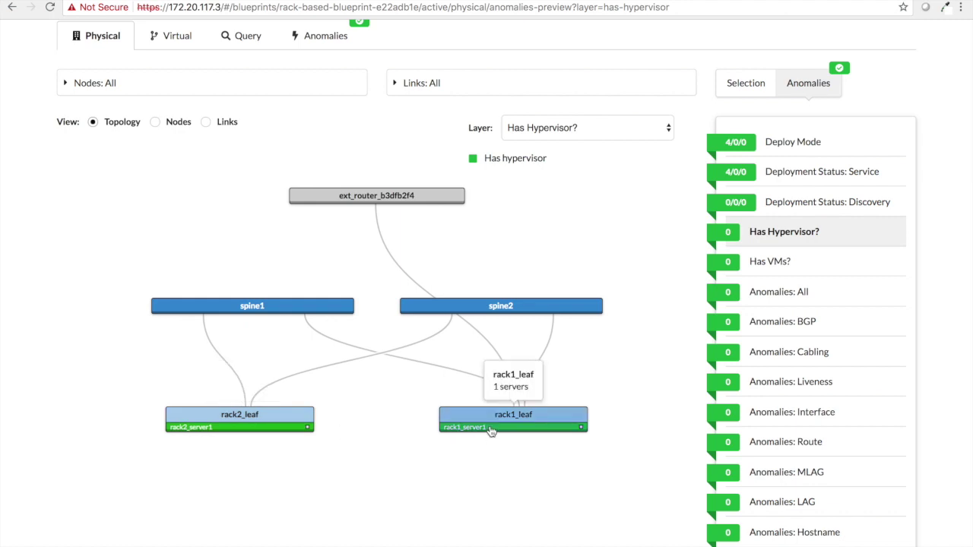
left_click(616, 134)
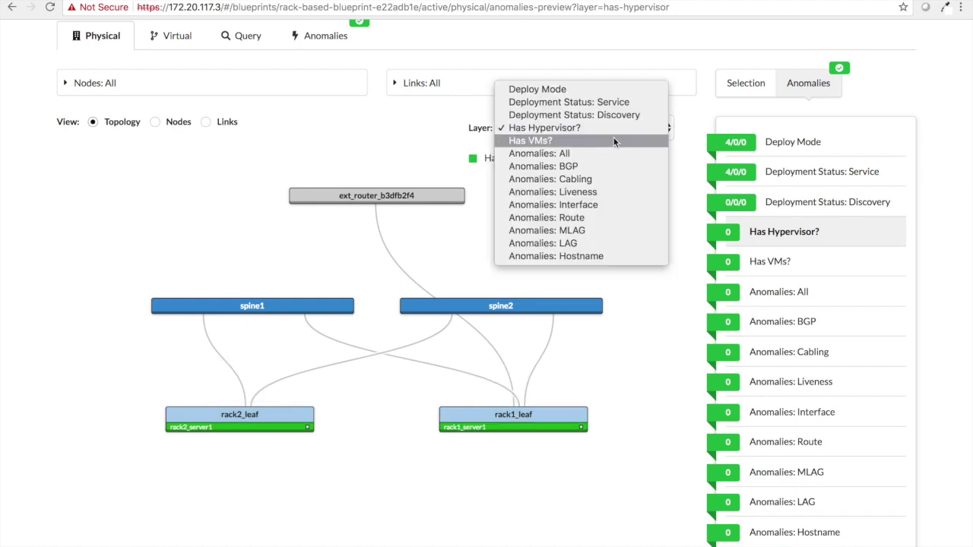
left_click(614, 142)
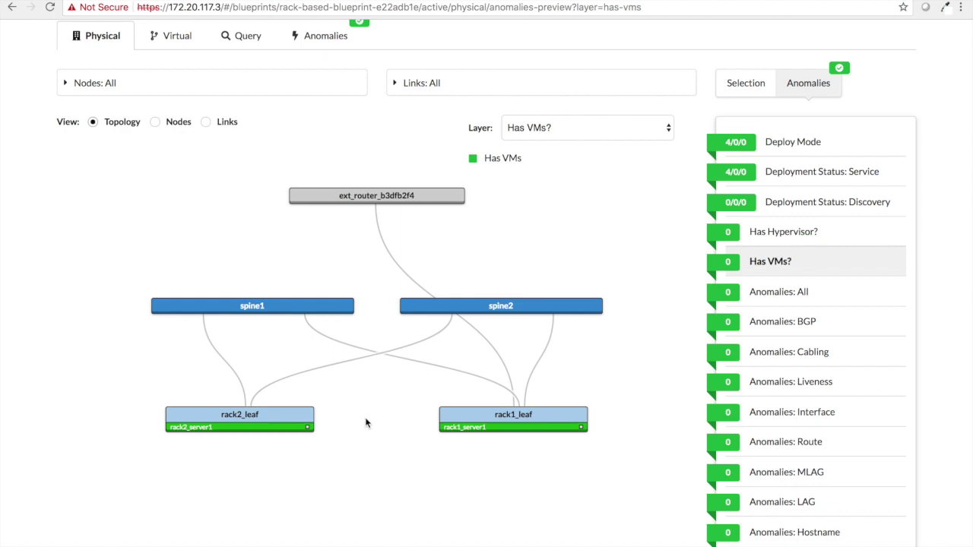
scroll(304, 433, "down", 1)
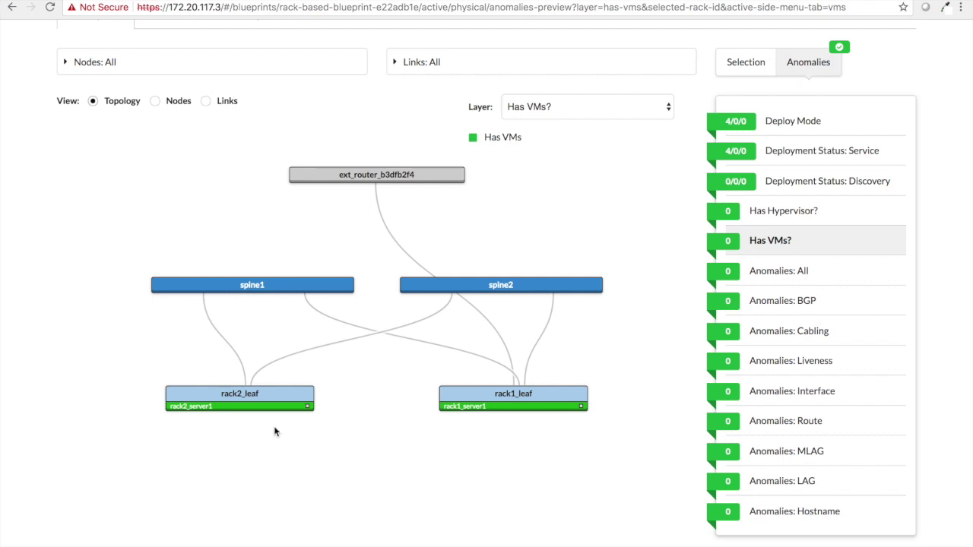
- Show rack2_server1's VMs demo1, demo2 and demo3 under rack2_leaf, then list nodes as a table
left_click(234, 407)
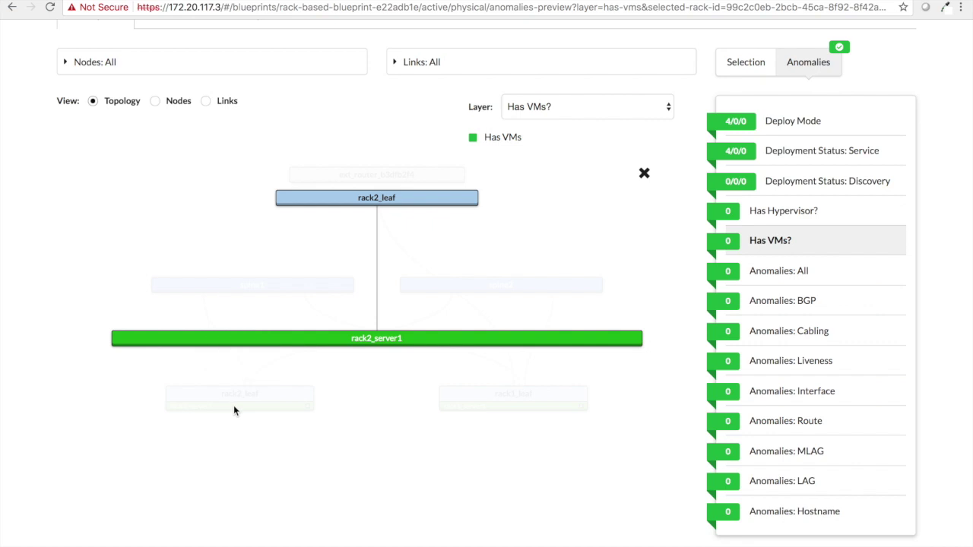
left_click(452, 340)
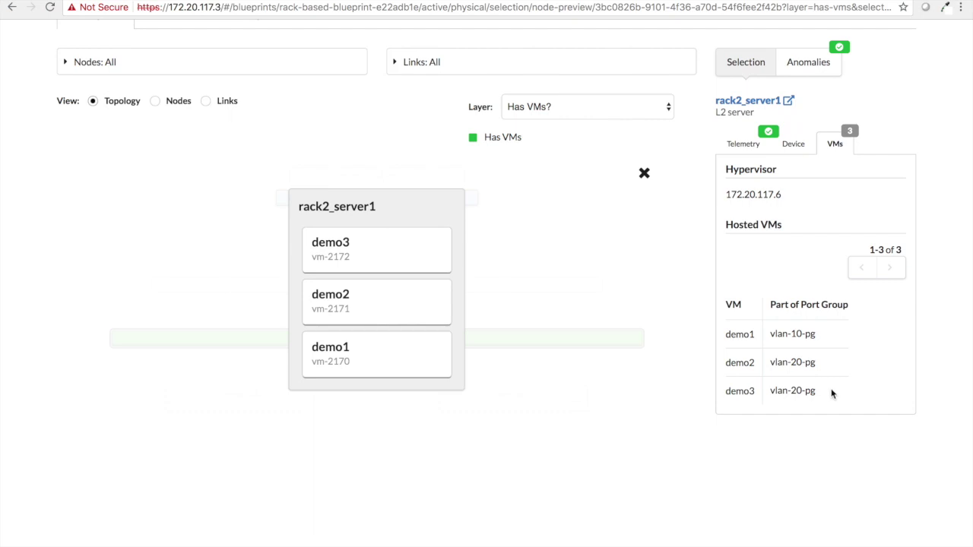
scroll(412, 479, "up", 1)
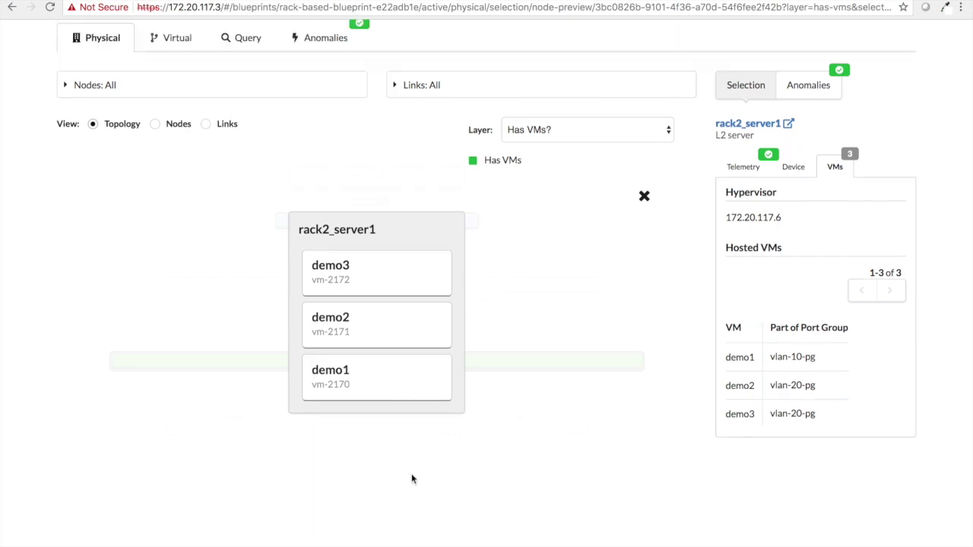
left_click(156, 124)
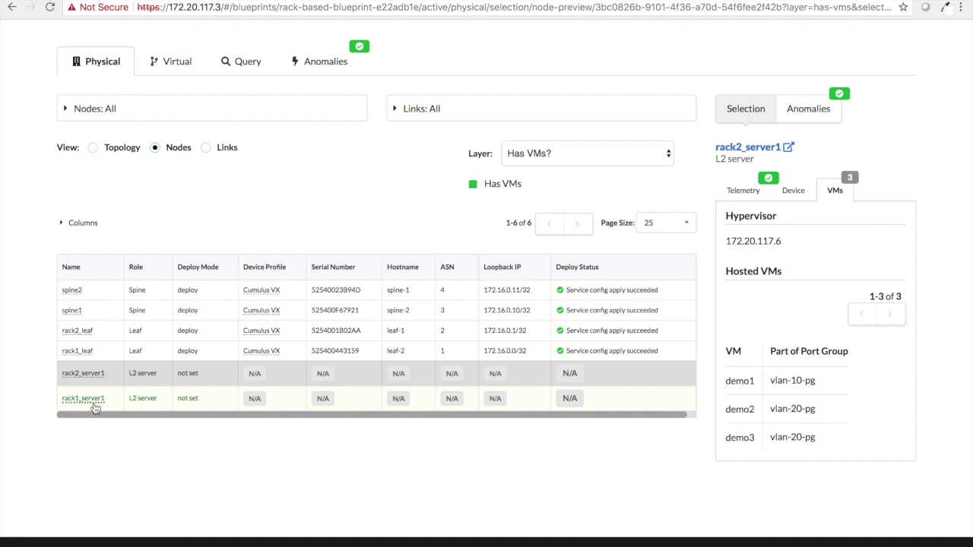
- Add the Hypervisor and VMs Count columns to the blueprint's nodes table
left_click(70, 222)
scroll(72, 224, "down", 1)
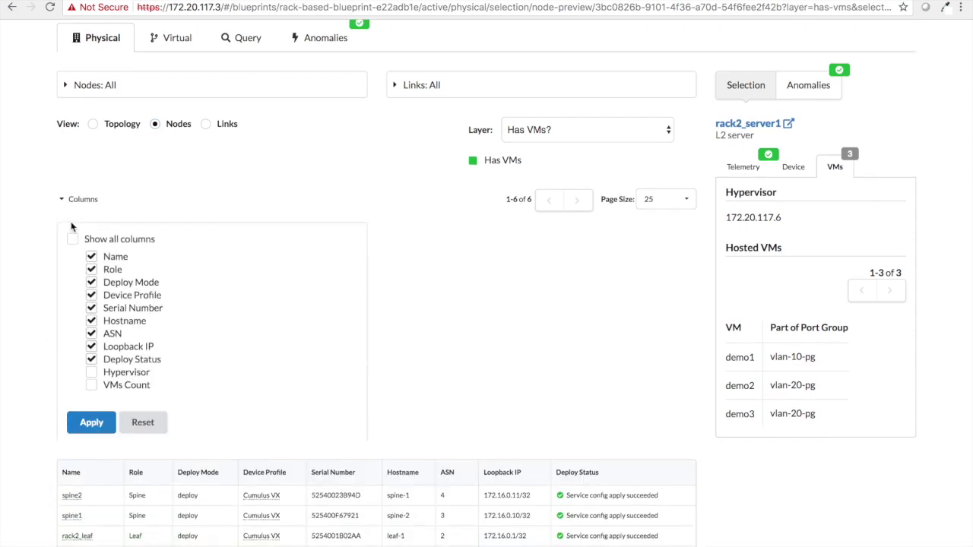
left_click(91, 386)
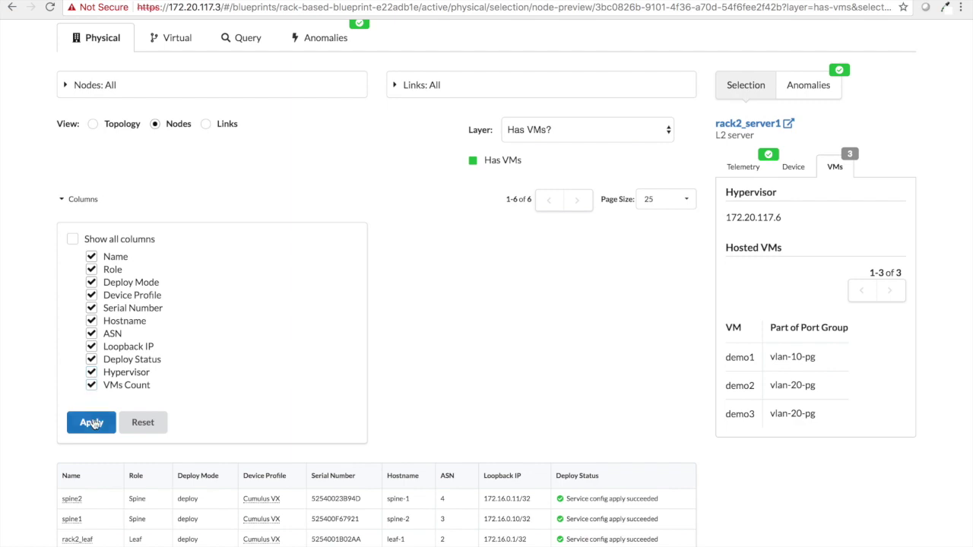
left_click(91, 422)
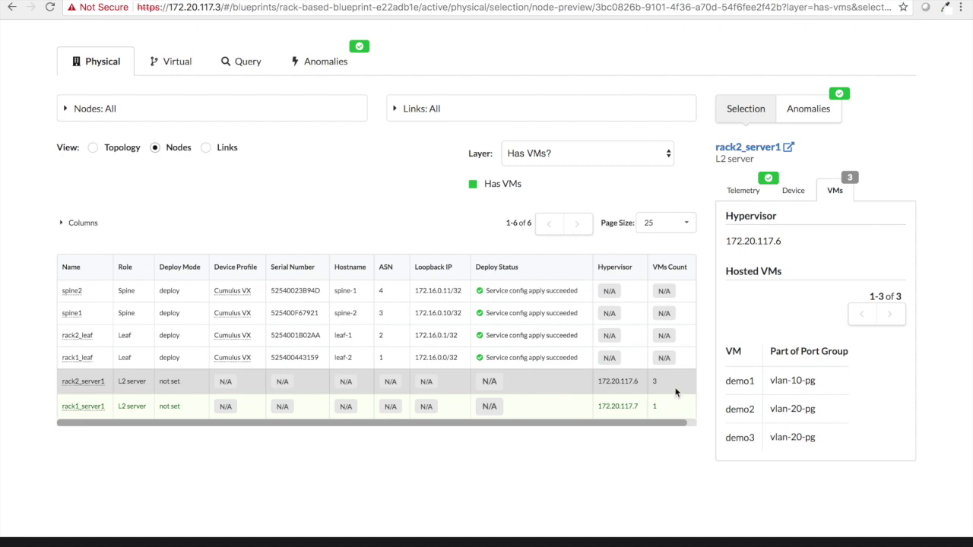
left_click(676, 392)
- Check the virtual networks and vCenter port-group VLANs, then open the Query page's MAC table
left_click(173, 66)
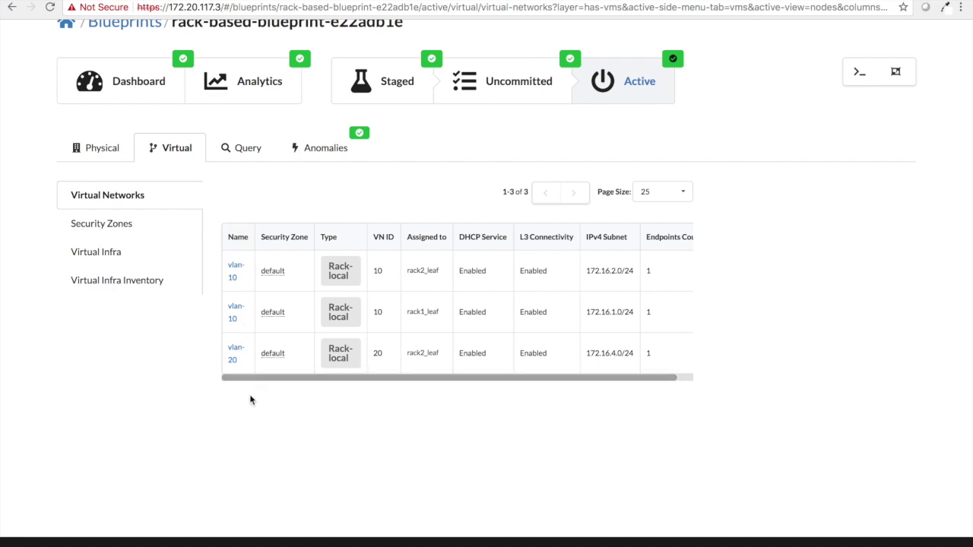
left_click(108, 263)
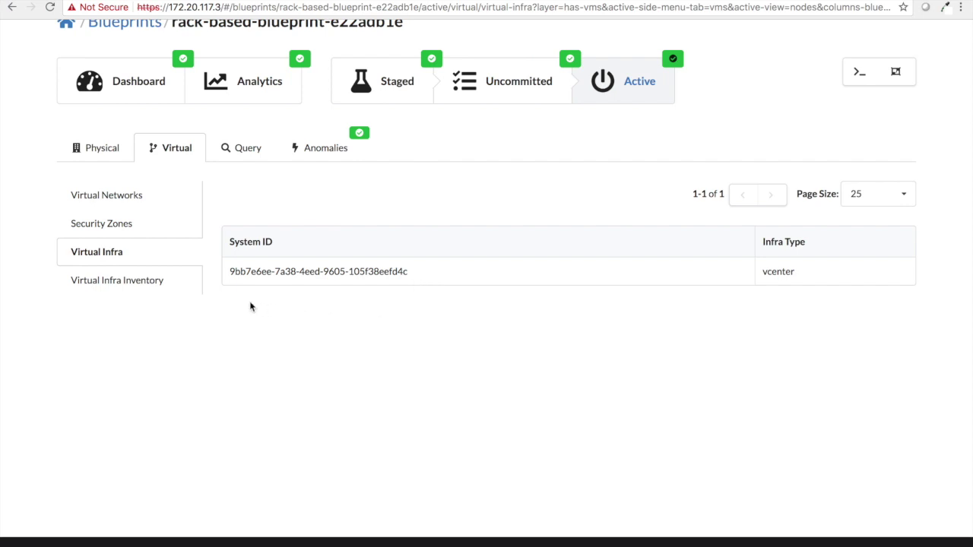
left_click(142, 281)
scroll(141, 285, "down", 2)
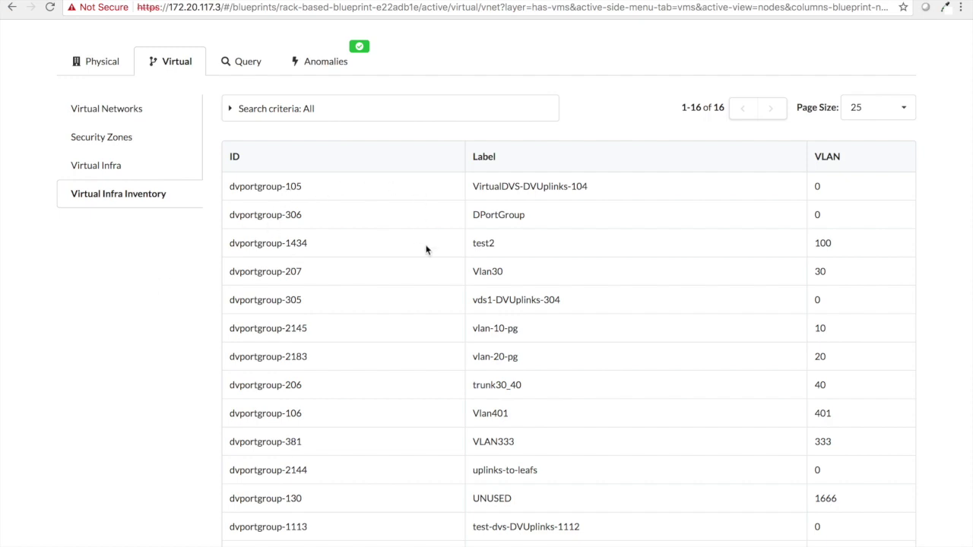
scroll(428, 266, "down", 3)
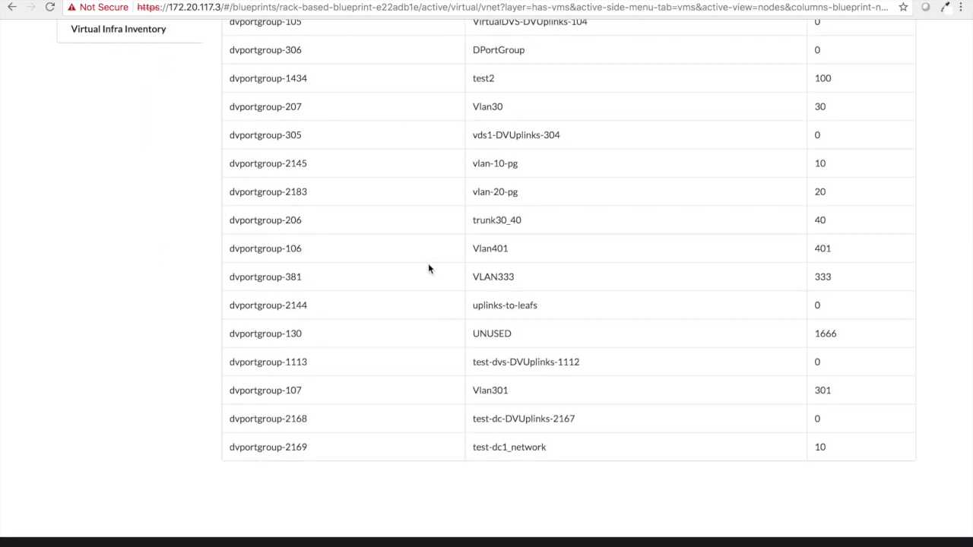
scroll(428, 263, "up", 3)
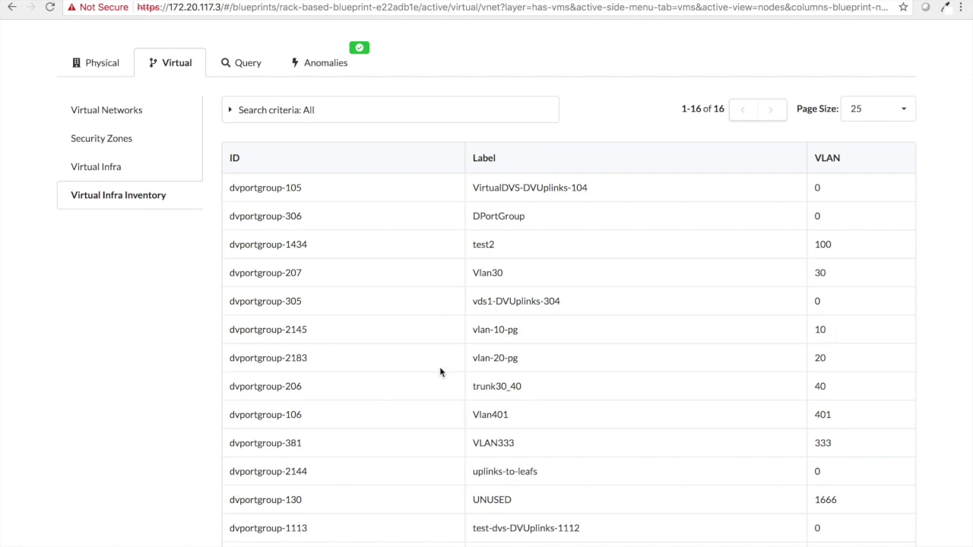
scroll(439, 372, "up", 3)
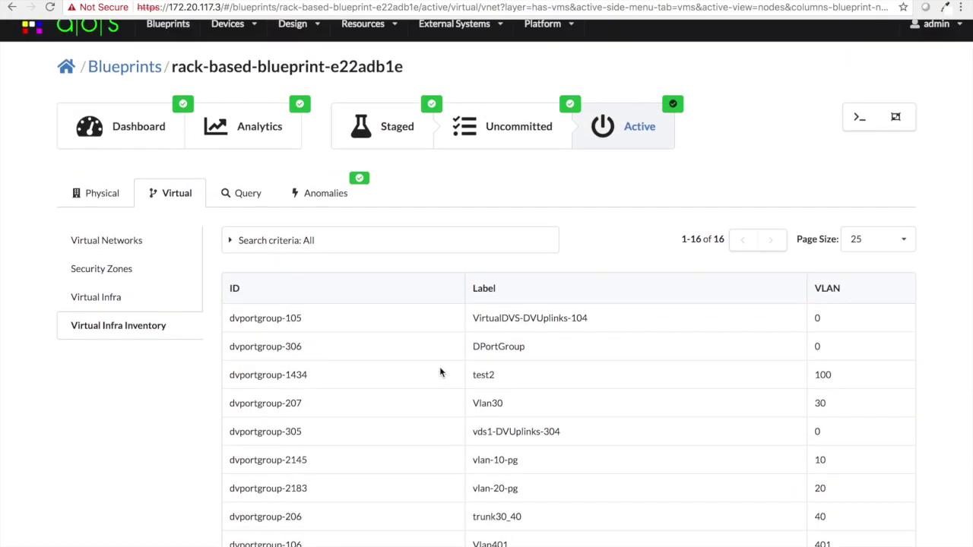
scroll(439, 372, "up", 1)
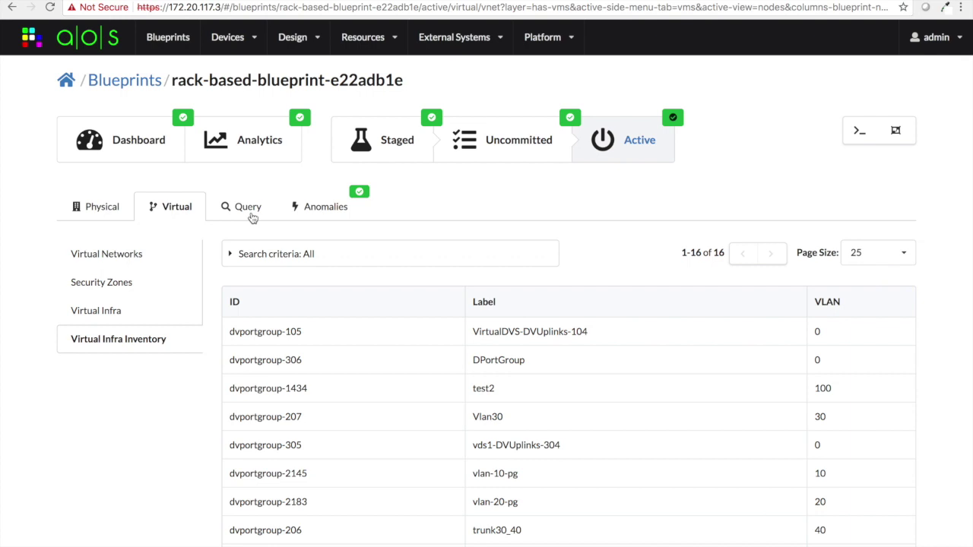
left_click(248, 212)
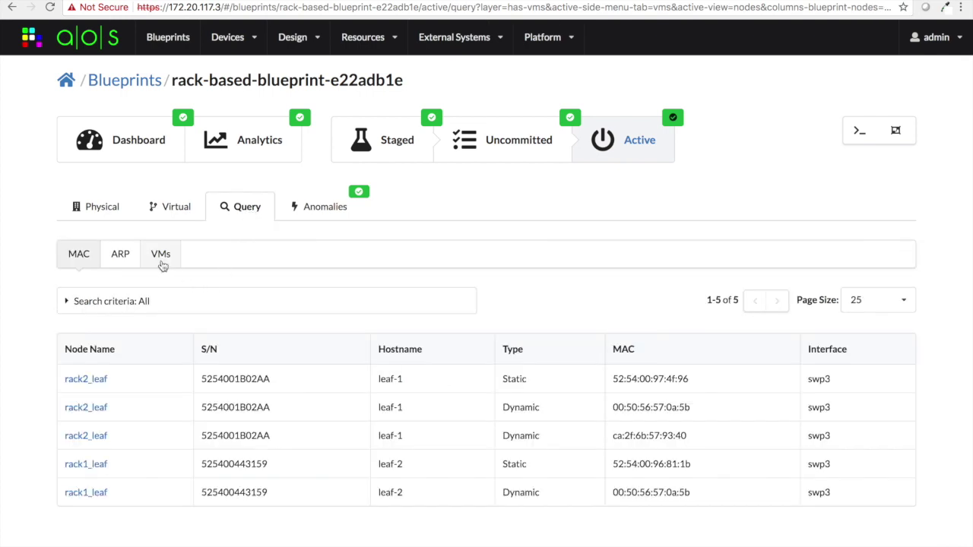
- List the VMs known to the blueprint in the Query view
left_click(165, 262)
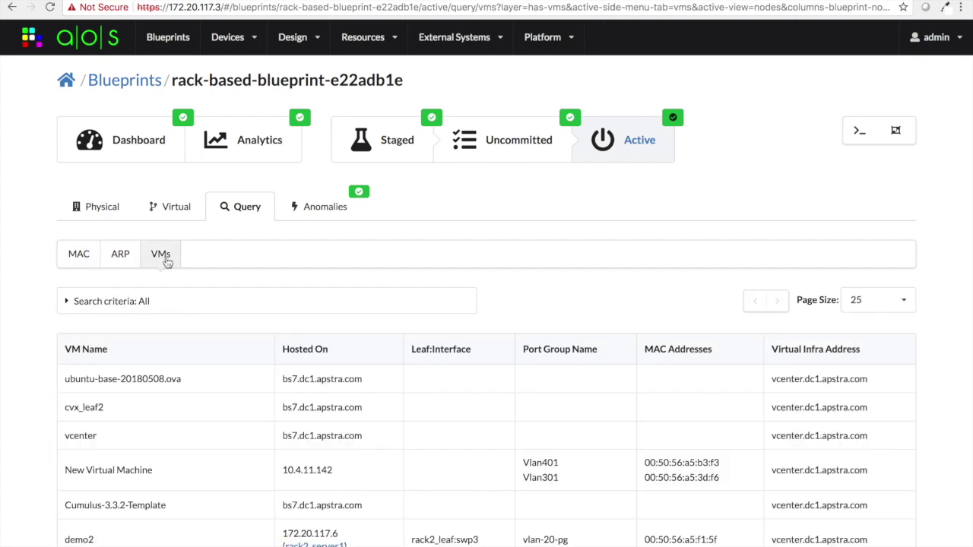
scroll(245, 370, "down", 2)
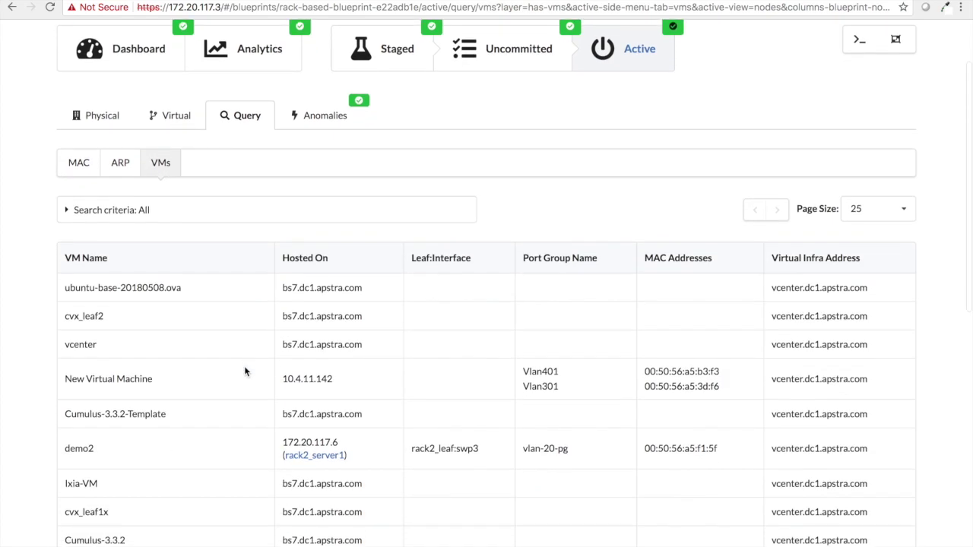
scroll(245, 371, "down", 5)
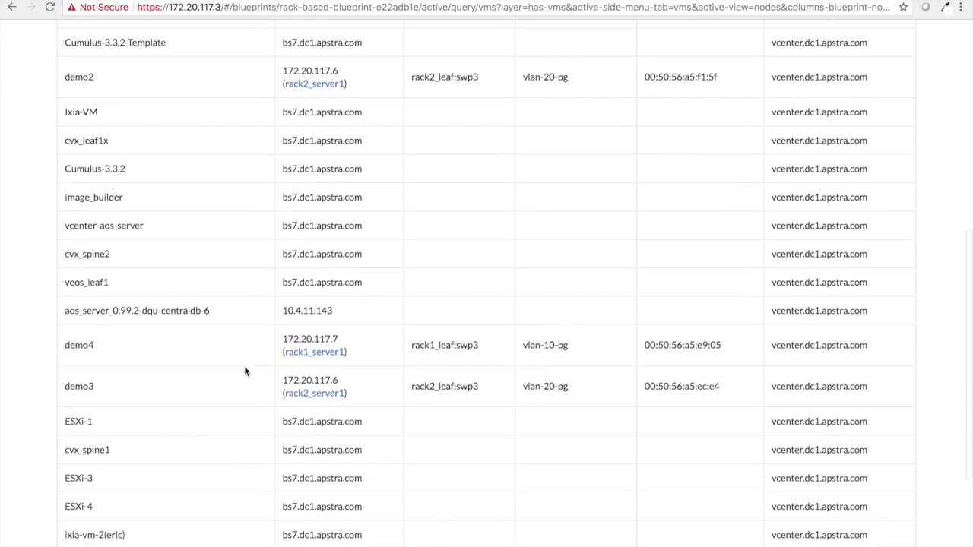
scroll(245, 371, "down", 3)
scroll(244, 371, "up", 4)
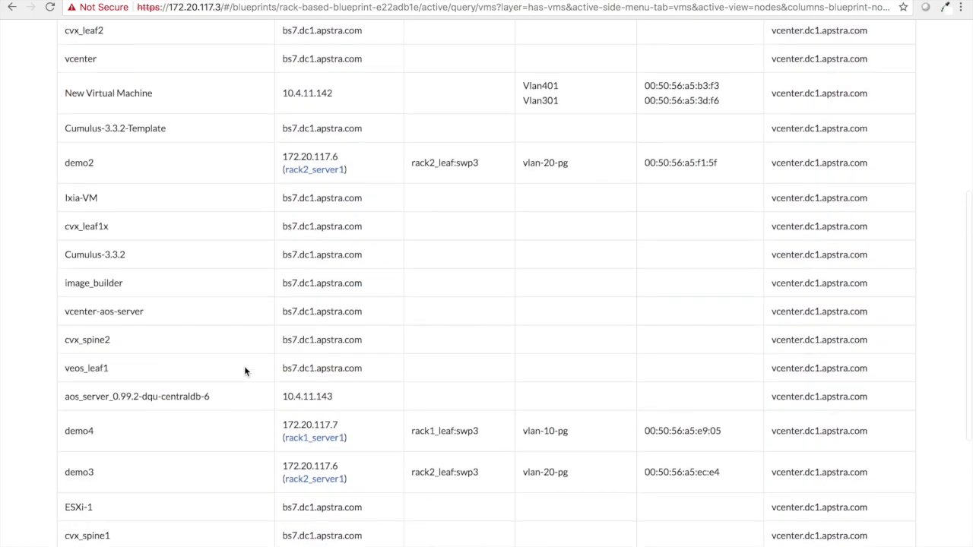
scroll(244, 371, "up", 5)
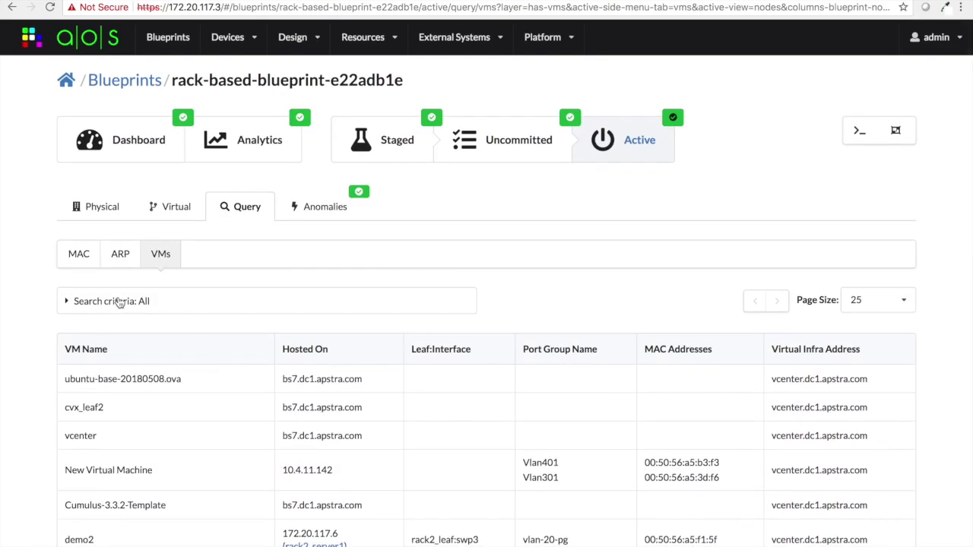
- Filter the VM list by VM Name 'demo*'
left_click(97, 304)
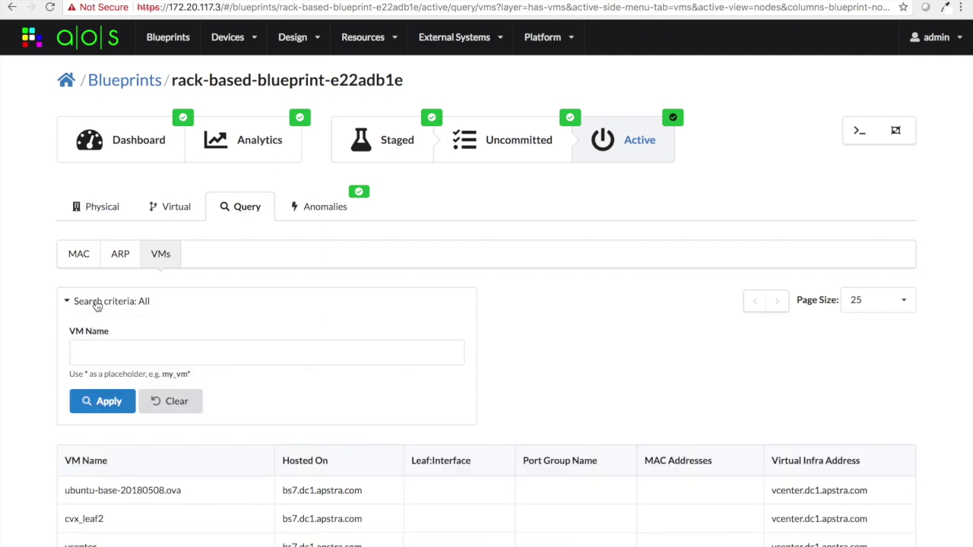
left_click(126, 349)
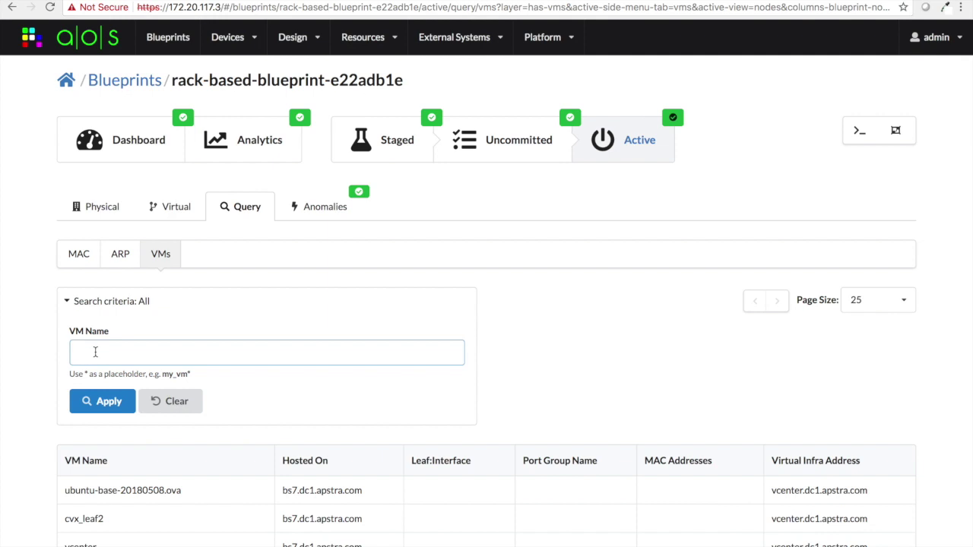
type("demo*")
key("Return")
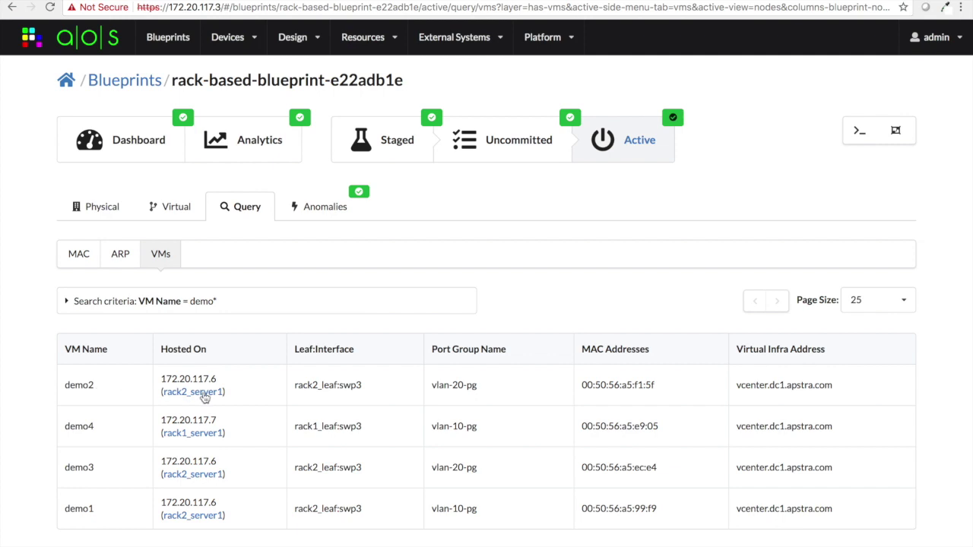
- Inspect rack2_server1's hosted VMs and vlan-10/vlan-20 endpoints, then return to the blueprint Dashboard
left_click(204, 392)
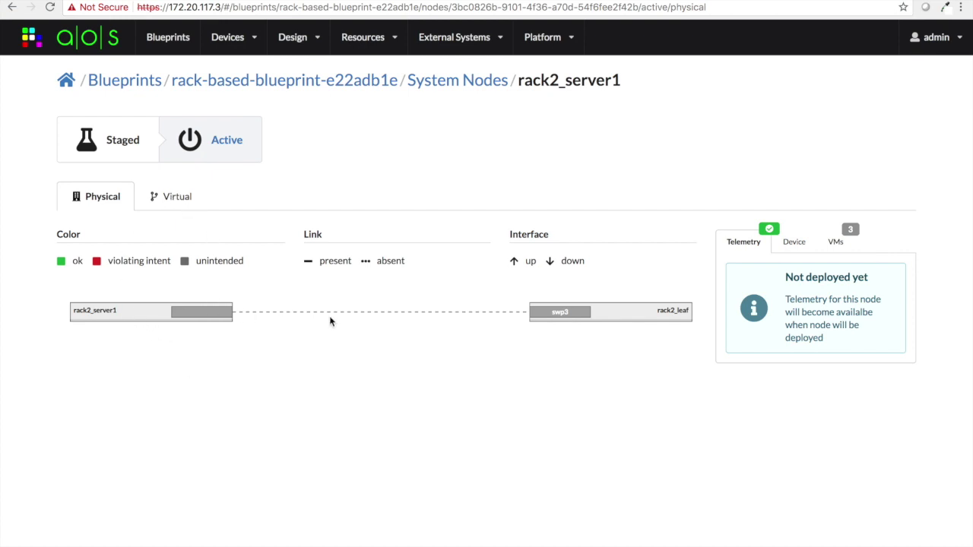
left_click(841, 250)
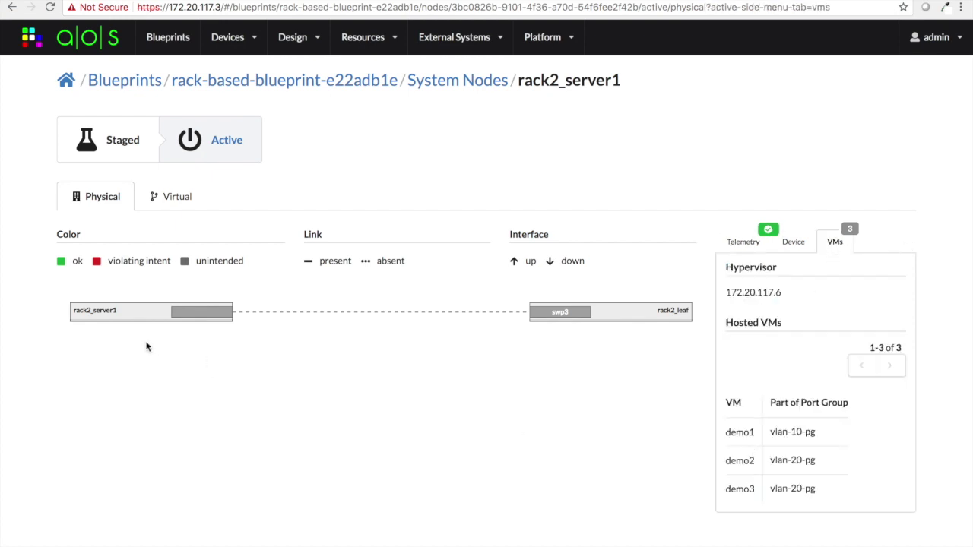
left_click(184, 196)
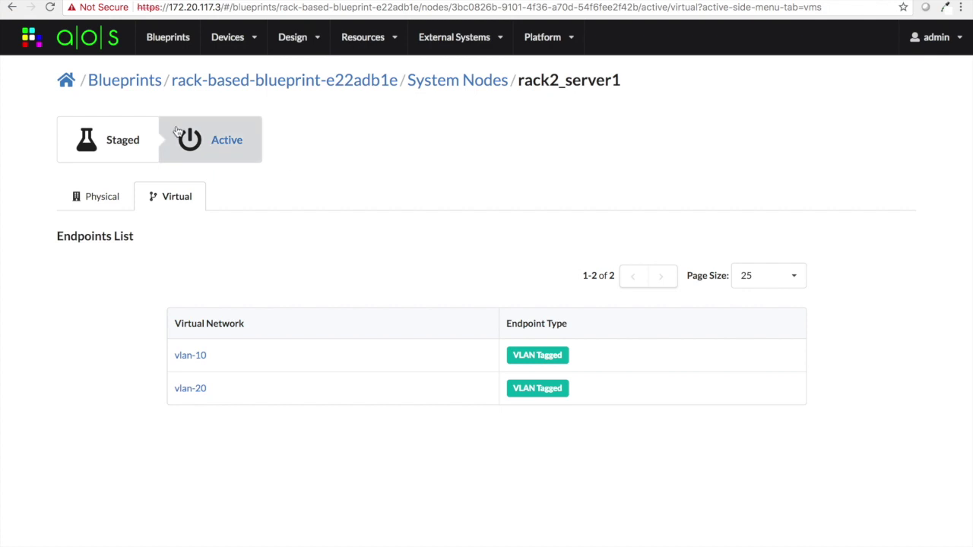
left_click(219, 79)
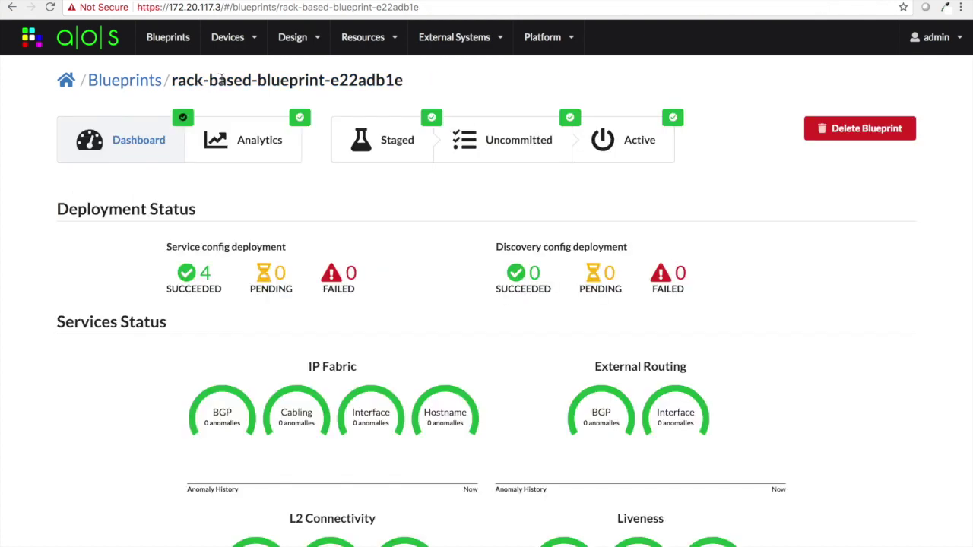
- Open the Vlan Probe and view its AOS VLANs and vSphere VLANs per-leaf stages
left_click(240, 137)
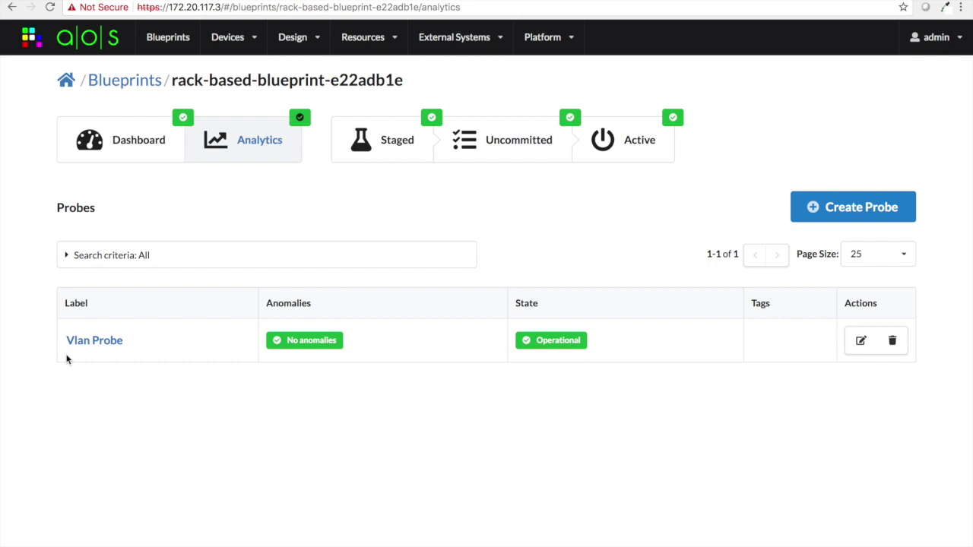
left_click(92, 341)
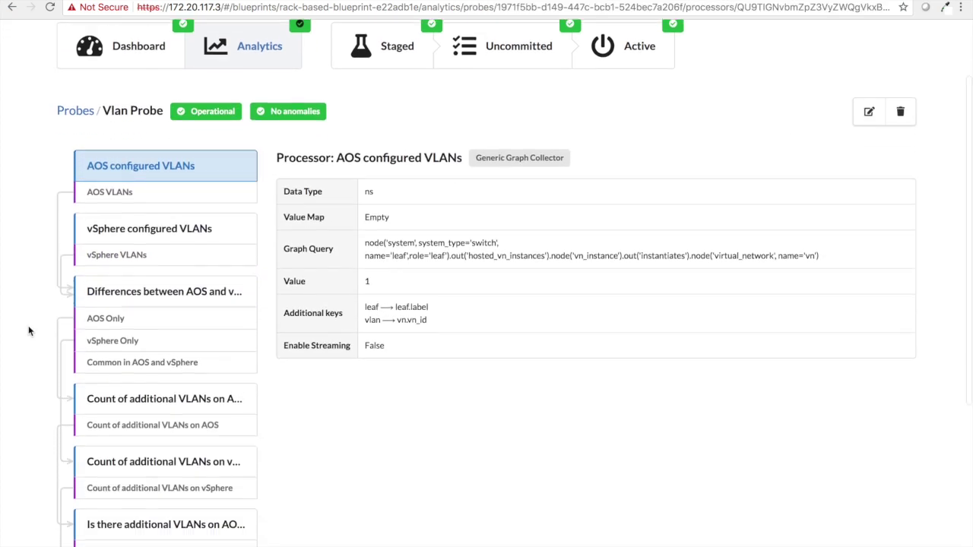
scroll(28, 329, "down", 1)
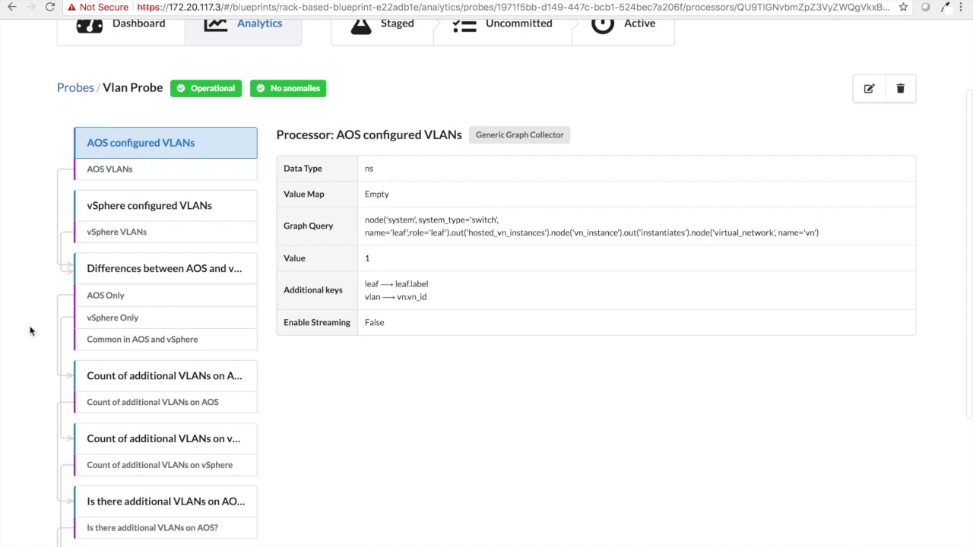
left_click(159, 170)
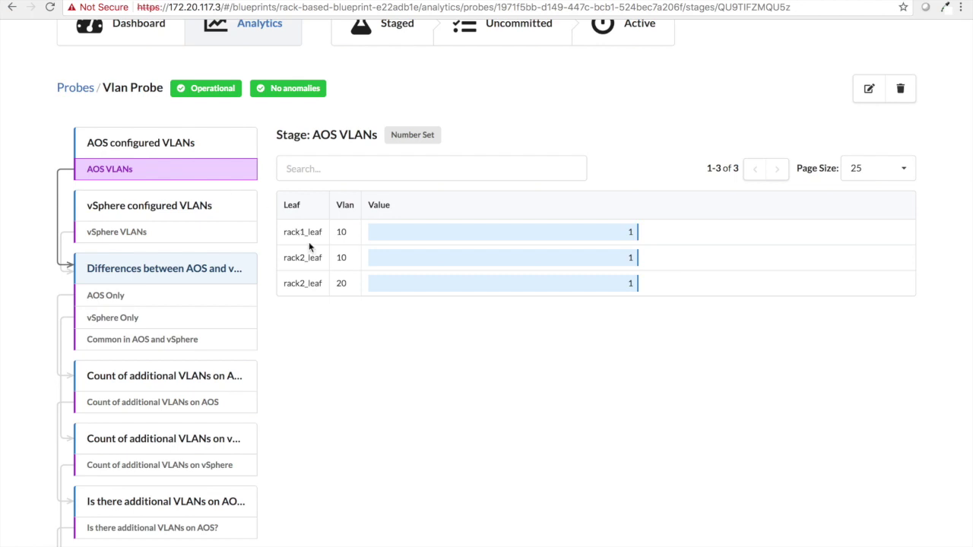
left_click(162, 232)
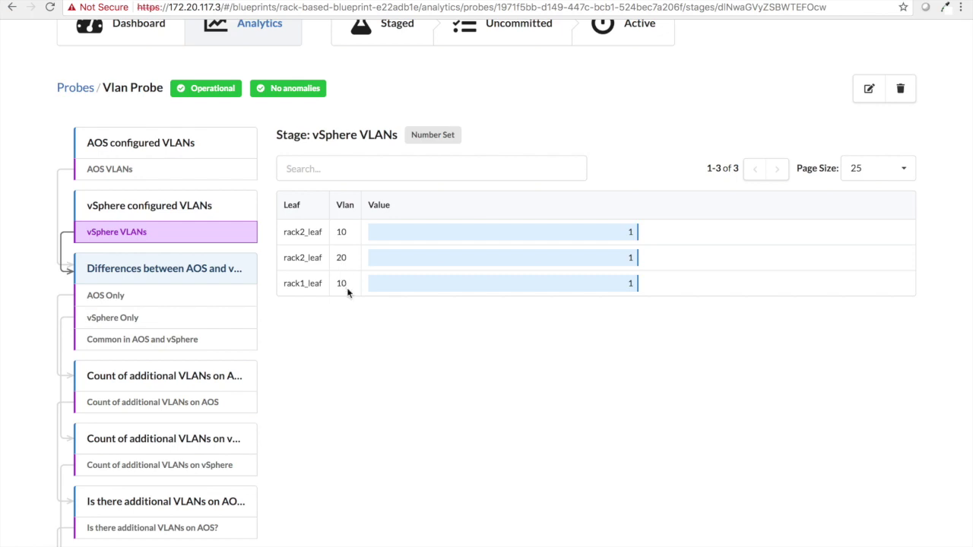
- Check the extra-VLAN count stages, ending on the More VLANs on vSphere processor
scroll(183, 280, "down", 3)
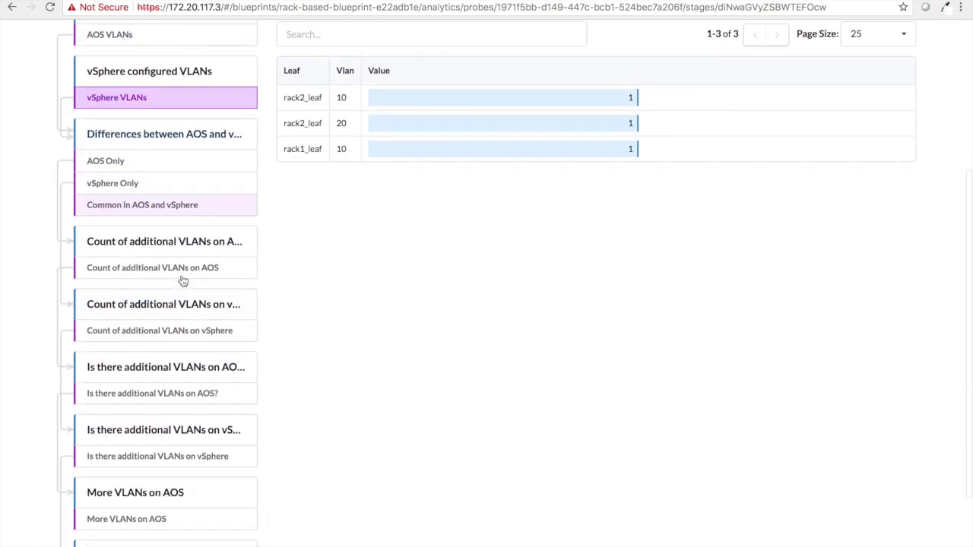
scroll(176, 276, "down", 2)
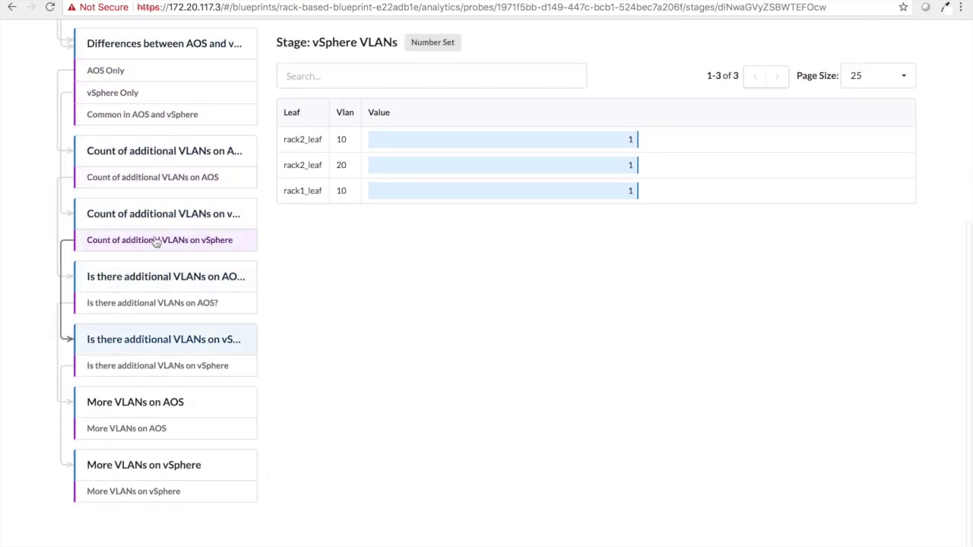
left_click(156, 241)
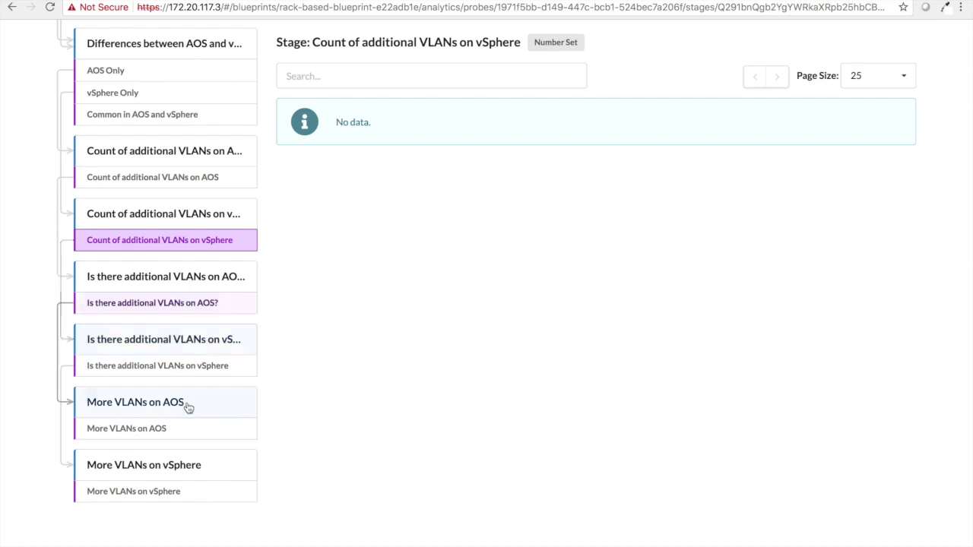
left_click(173, 429)
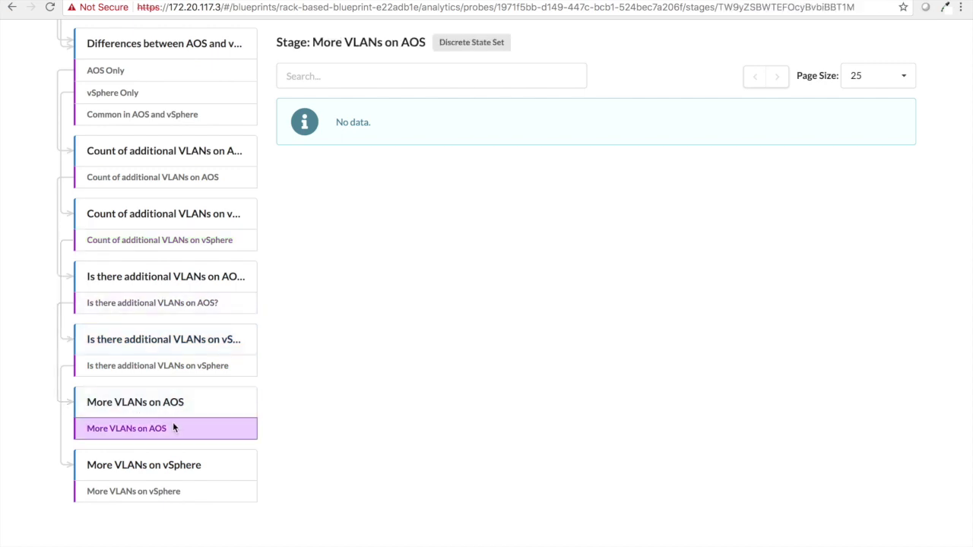
left_click(146, 468)
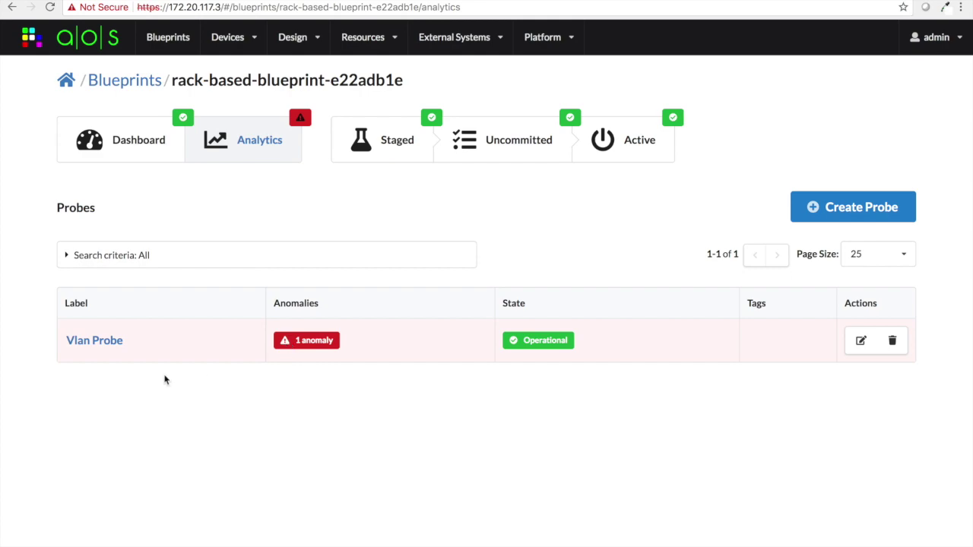
- Open the Vlan Probe's More VLANs on vSphere anomaly: expected 0, actual 1
left_click(99, 342)
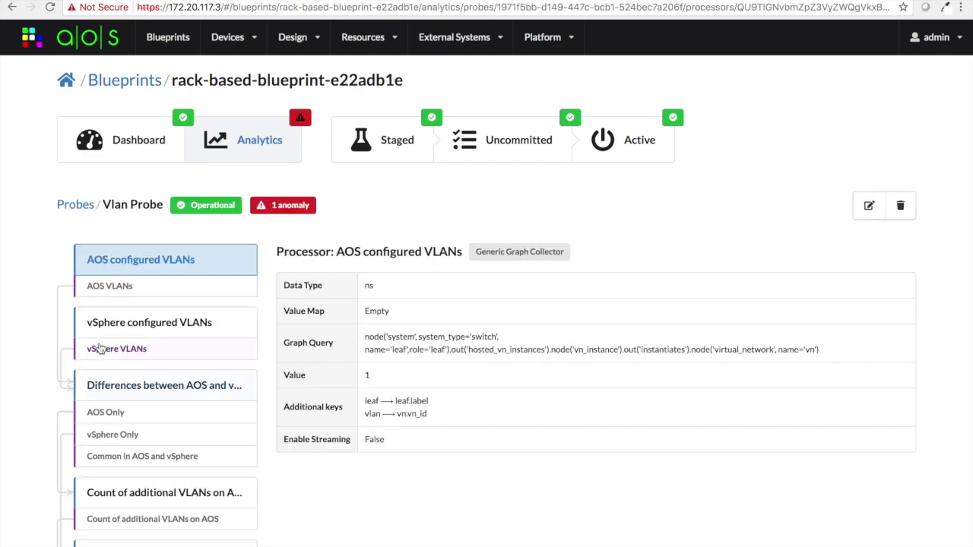
scroll(330, 477, "down", 5)
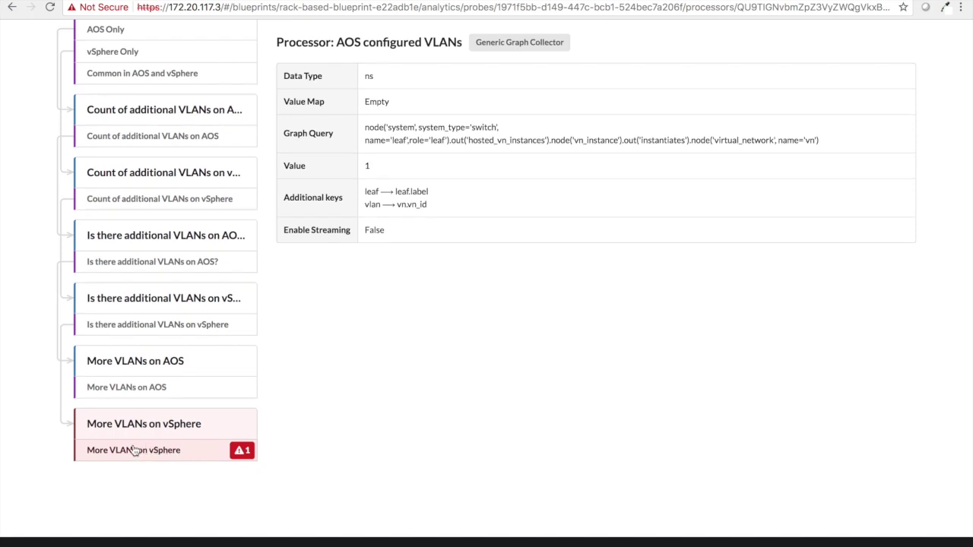
left_click(191, 454)
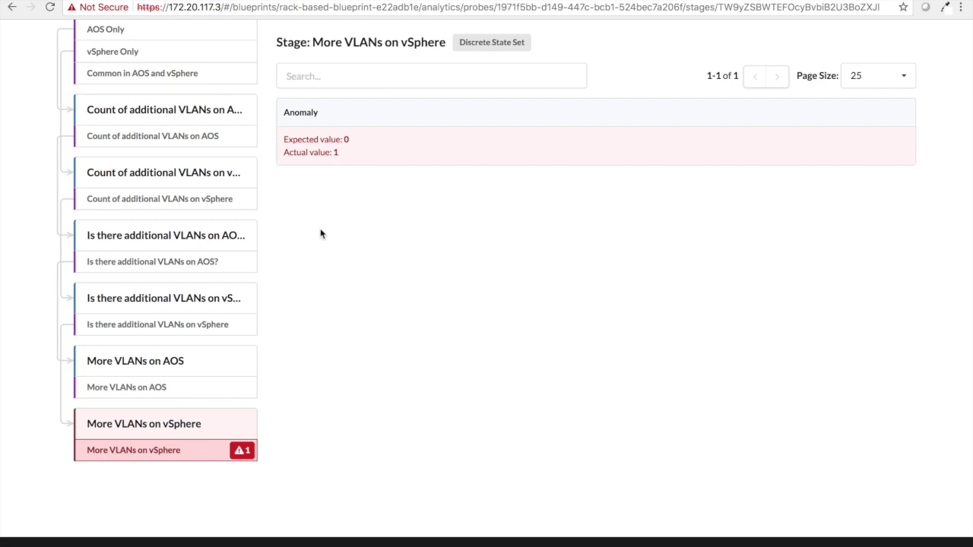
scroll(314, 231, "up", 2)
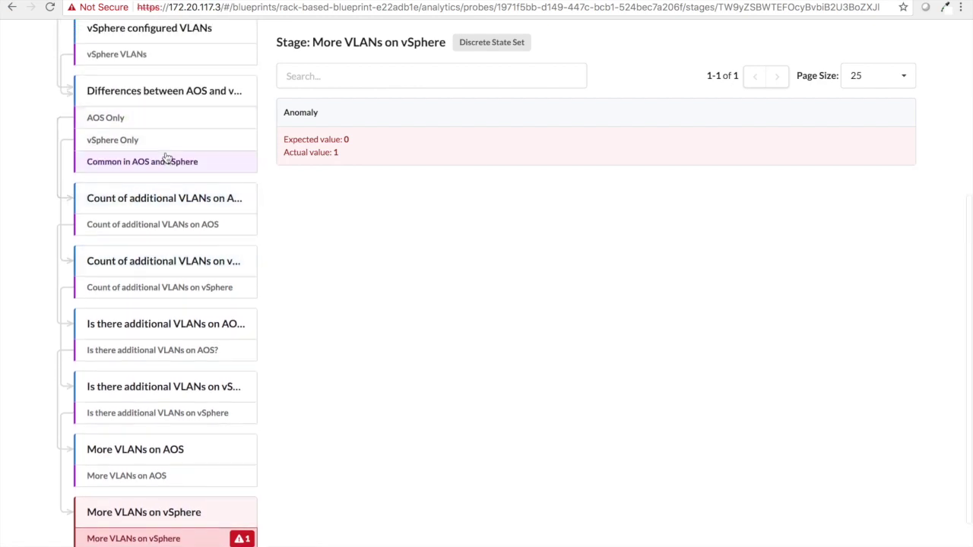
scroll(165, 248, "up", 5)
scroll(168, 249, "up", 1)
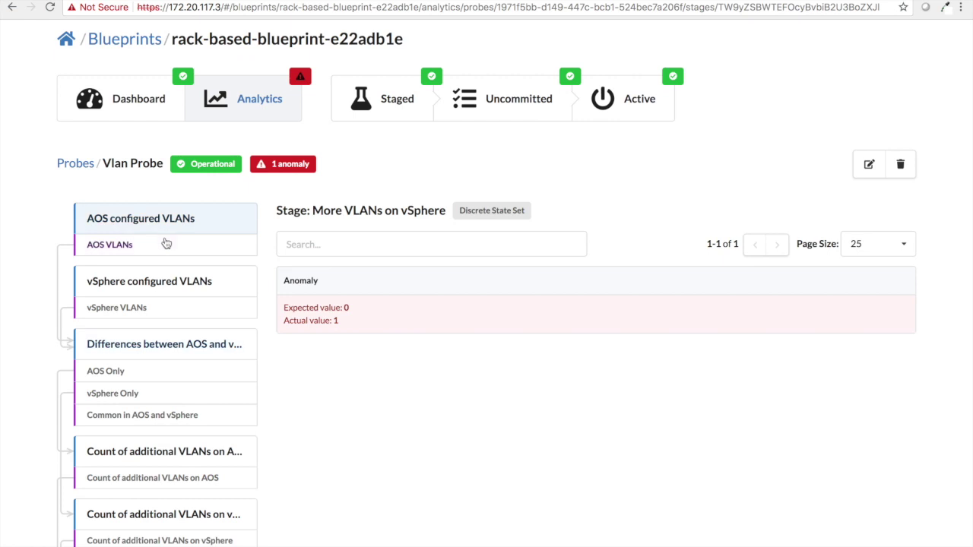
- View the AOS configured VLANs processor and the per-leaf AOS and vSphere VLAN lists
left_click(161, 221)
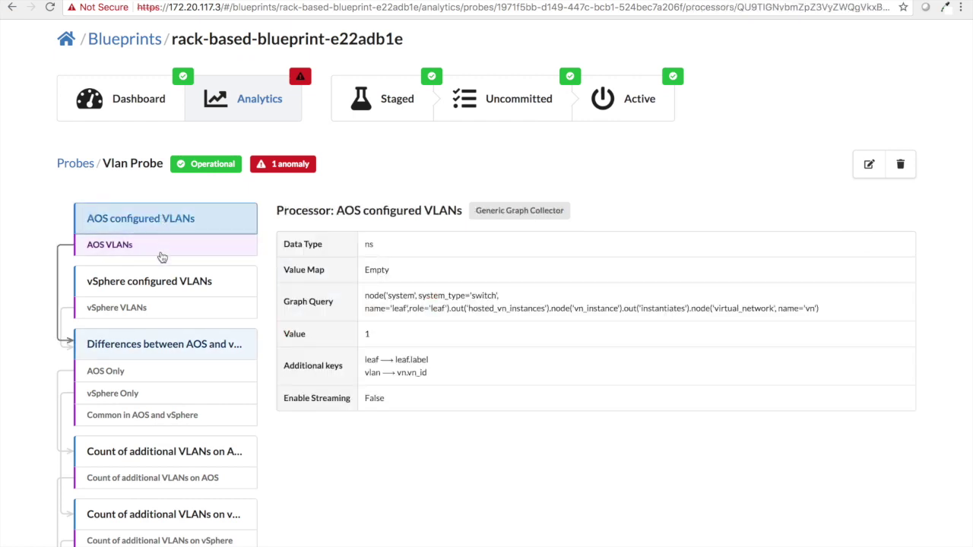
left_click(161, 252)
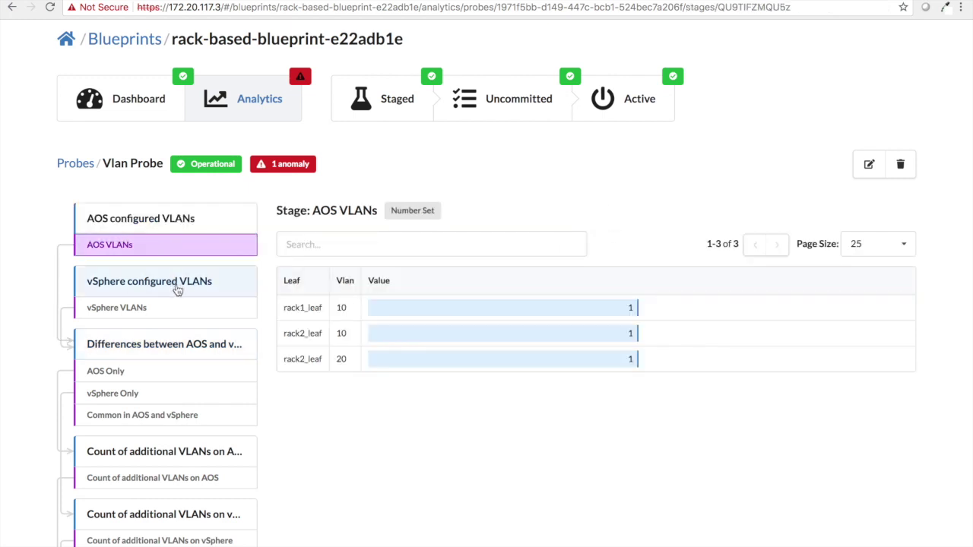
left_click(170, 310)
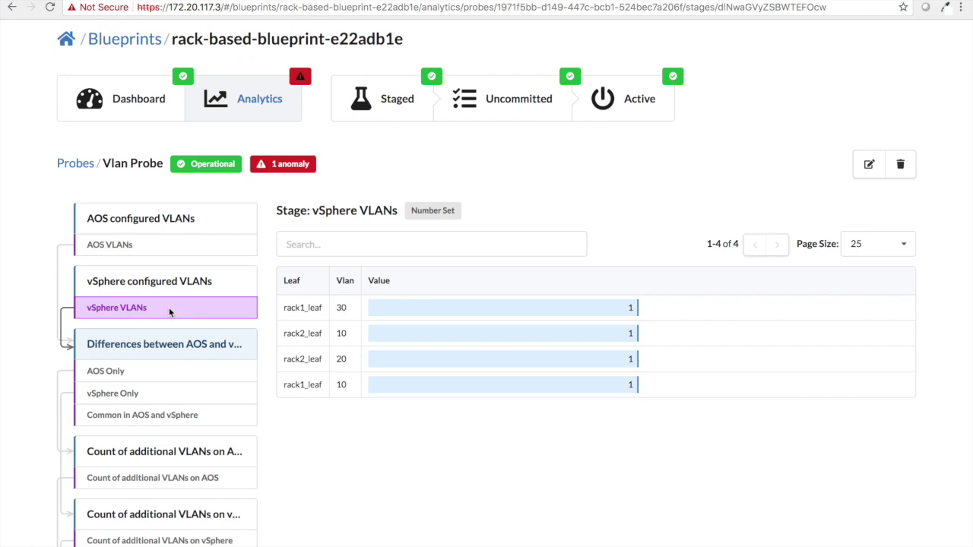
- Compare the AOS Only, vSphere Only and Common in AOS and vSphere stages
scroll(169, 311, "down", 5)
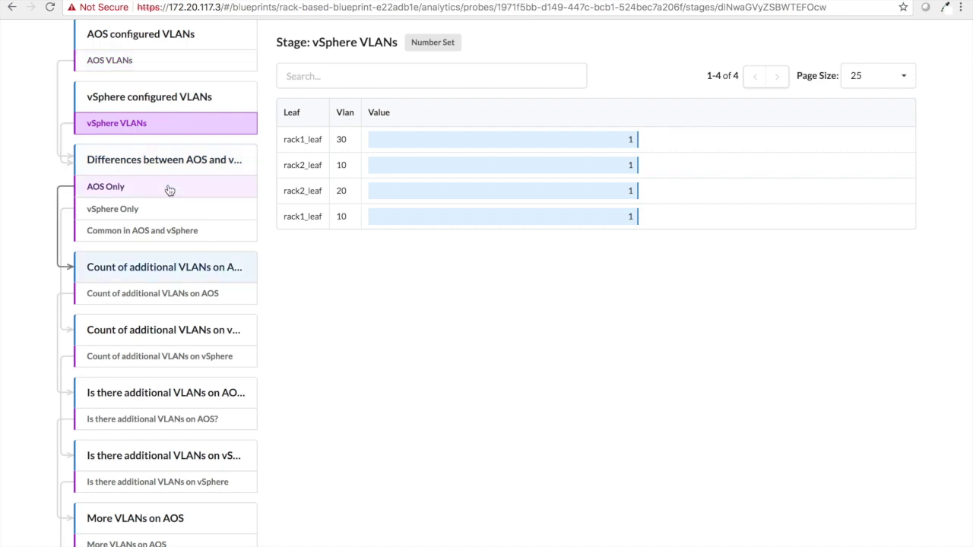
left_click(169, 189)
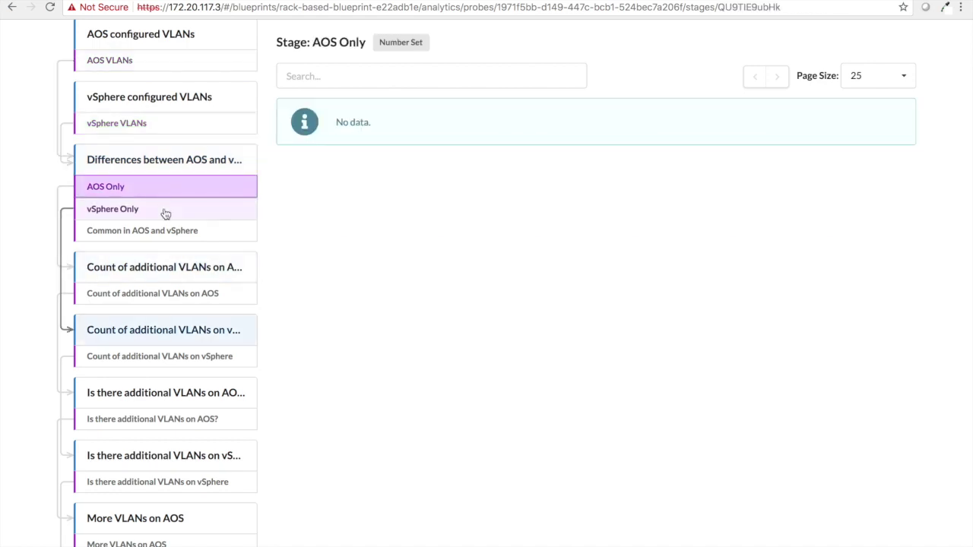
left_click(163, 212)
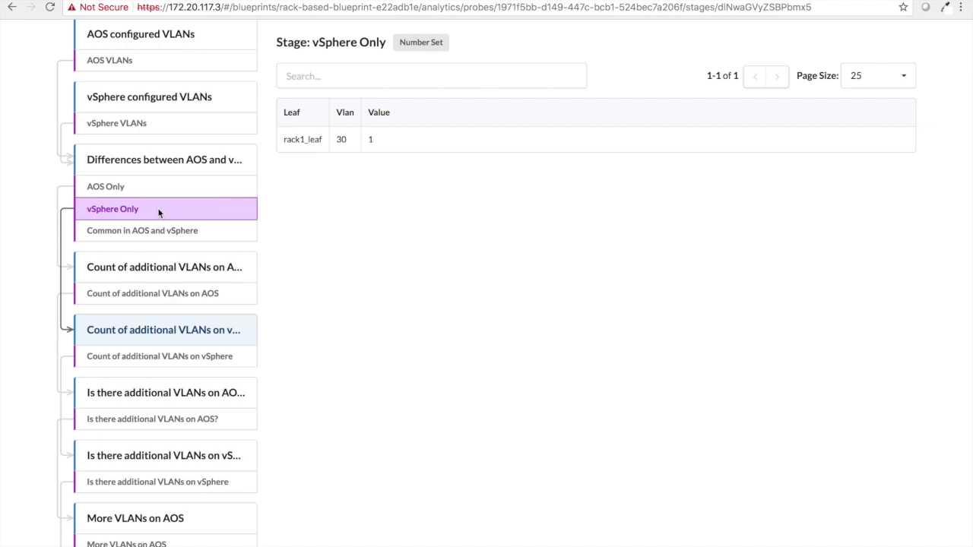
left_click(182, 231)
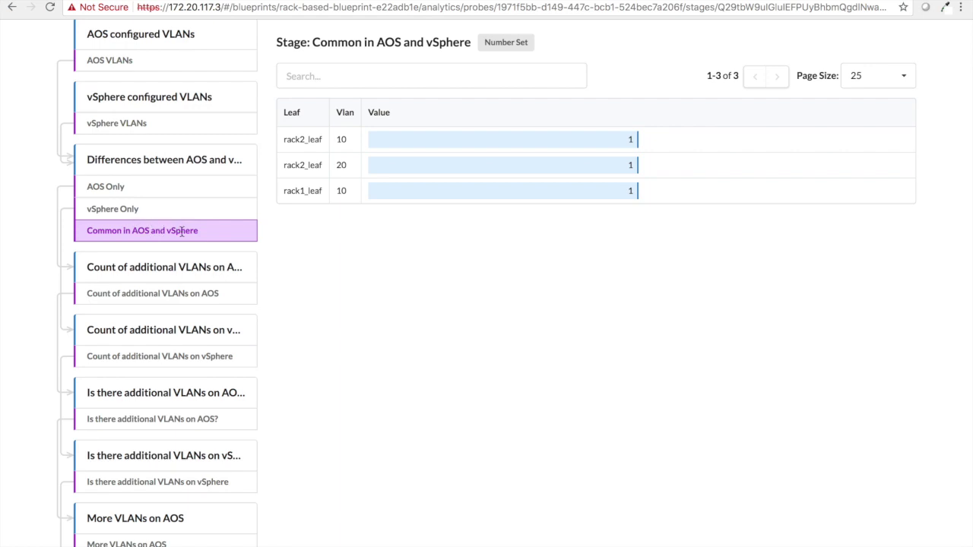
scroll(186, 233, "down", 3)
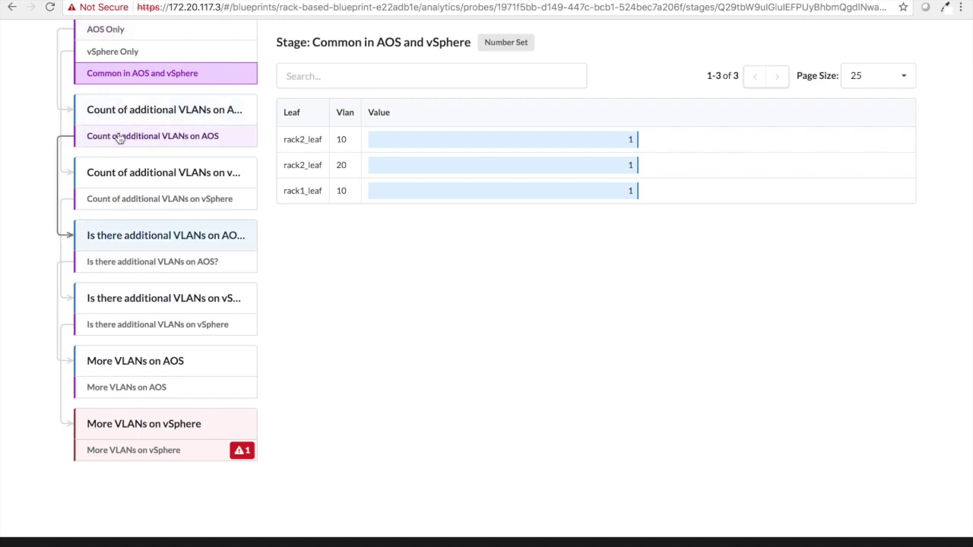
- Step through the VLAN count and additional-VLAN stages to the More VLANs on vSphere anomaly (expected 0, actual 1)
left_click(117, 134)
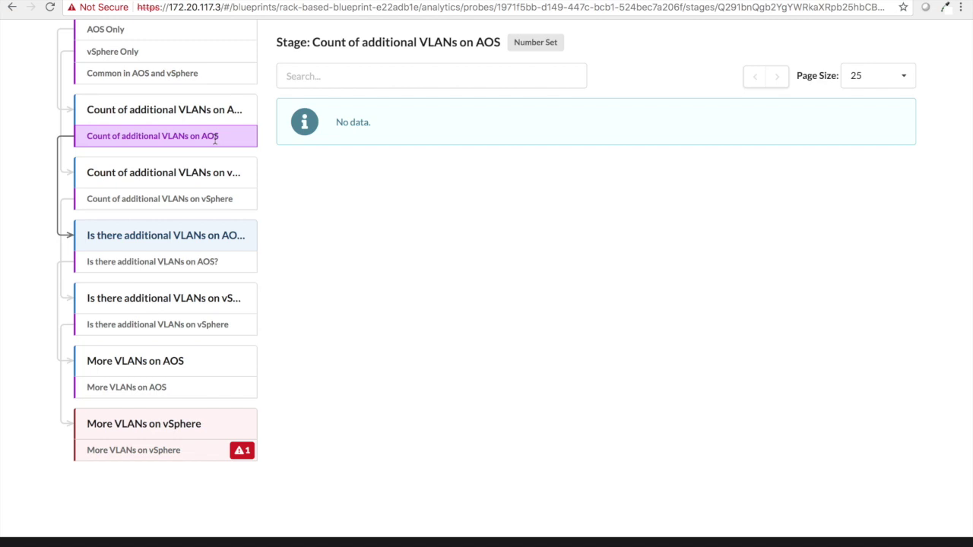
left_click(201, 196)
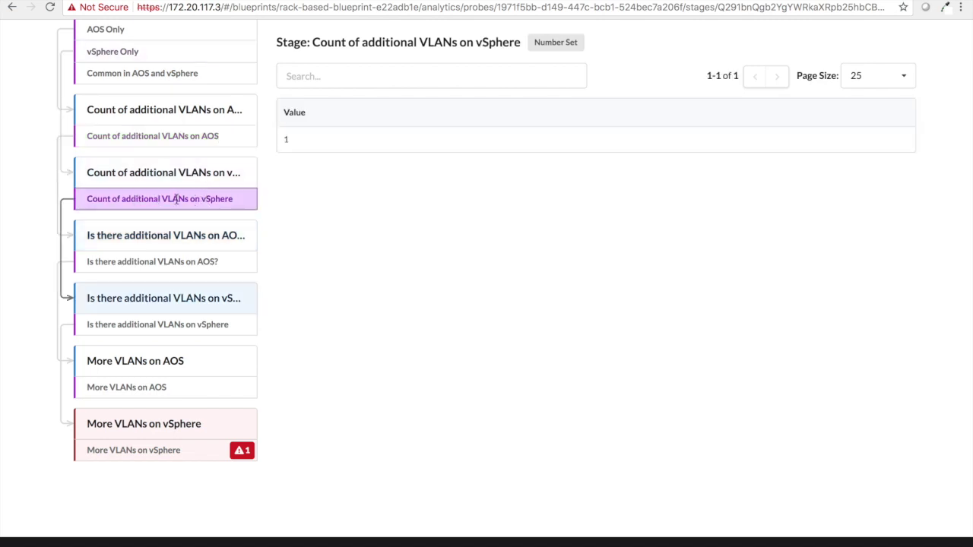
left_click(208, 262)
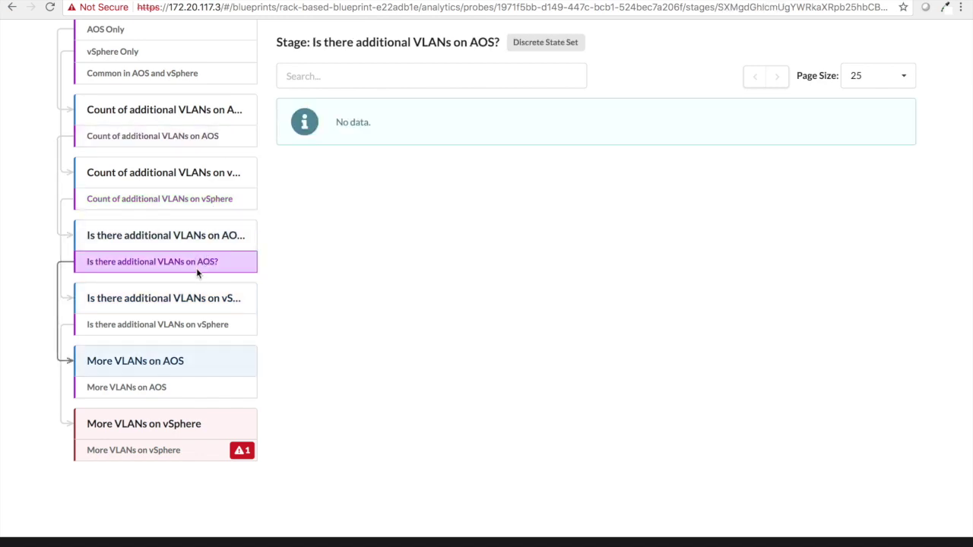
left_click(201, 333)
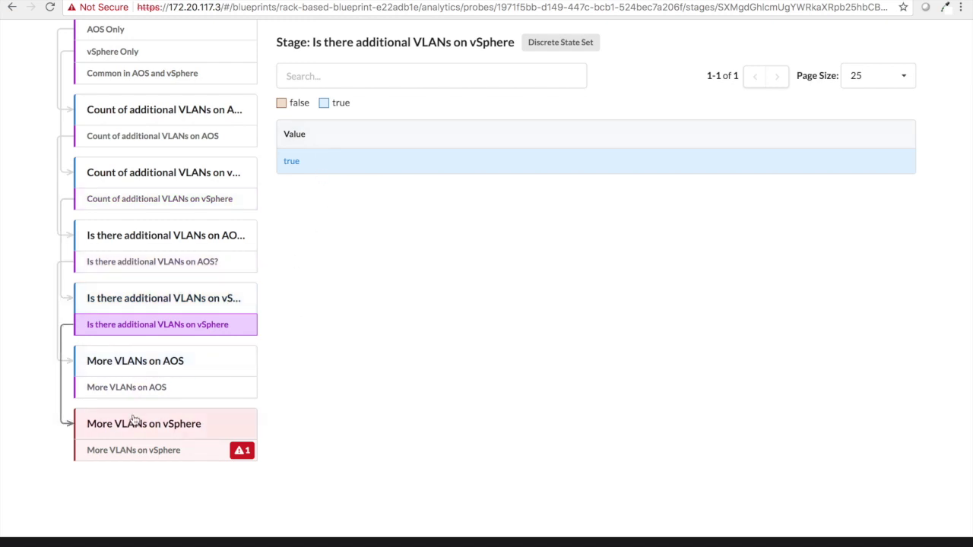
left_click(139, 448)
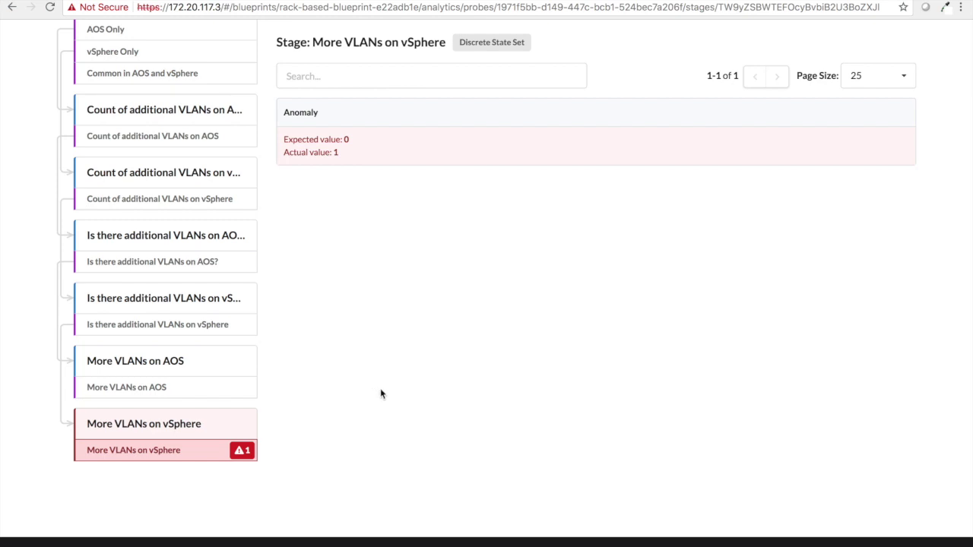
scroll(386, 395, "up", 5)
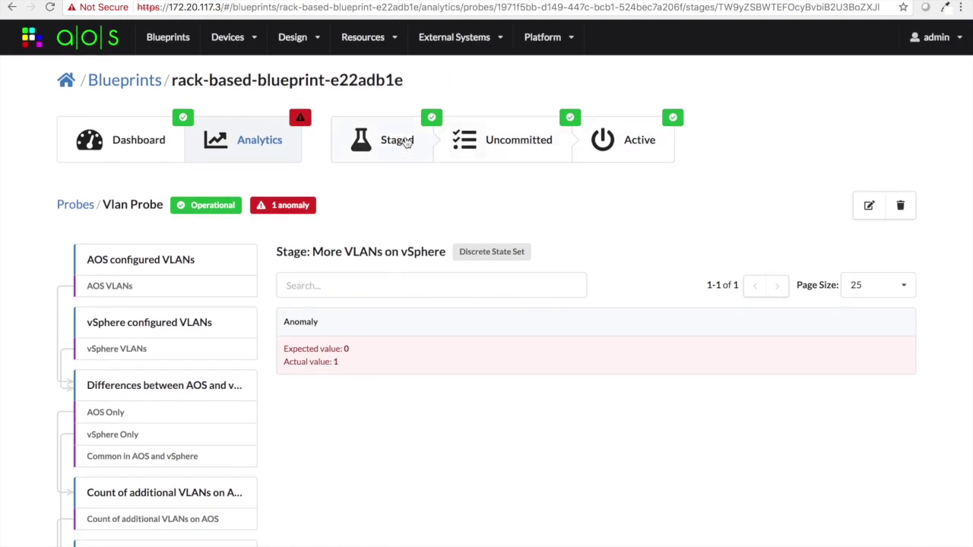
- Create the staged virtual network vlan-30, VLAN tagged with ID 30, assigned to rack1_leaf
left_click(406, 141)
left_click(189, 209)
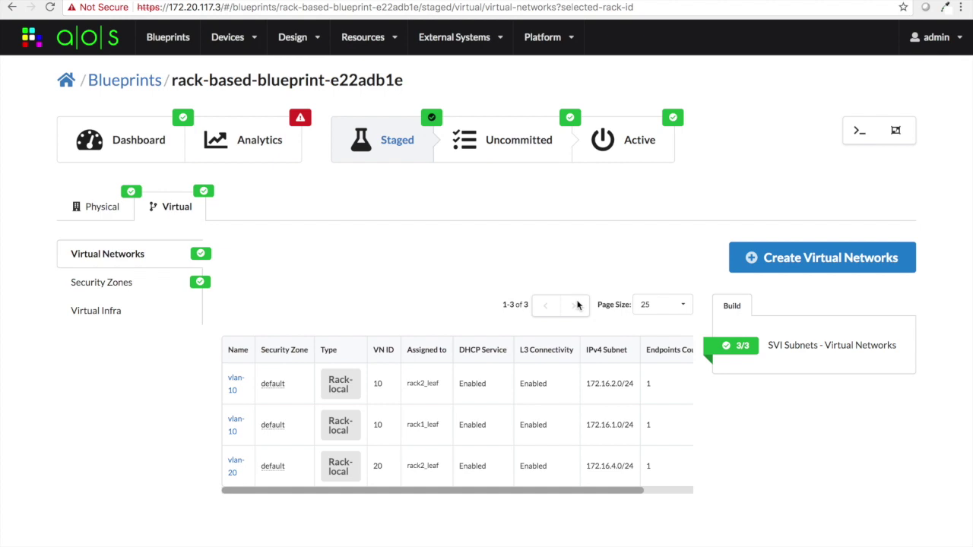
left_click(857, 262)
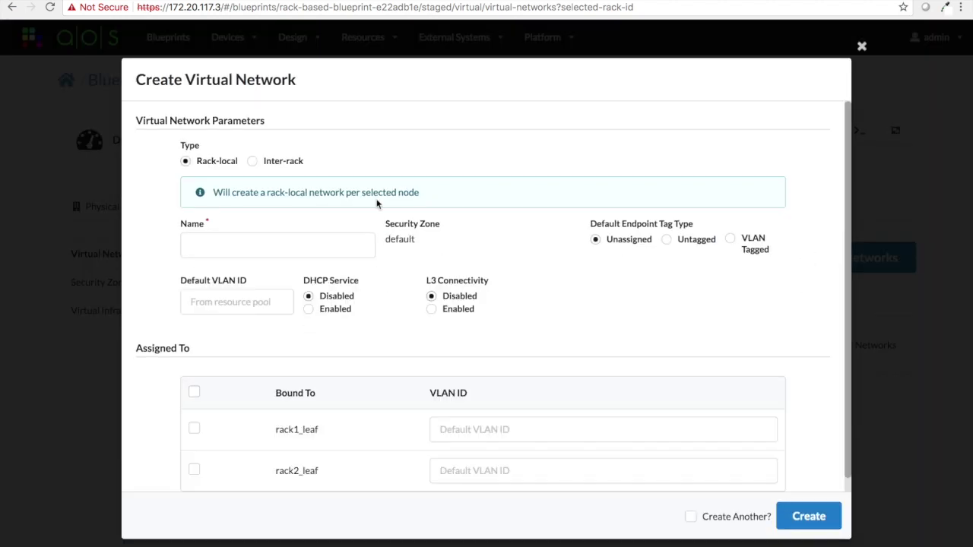
left_click(248, 246)
type("vlan-30")
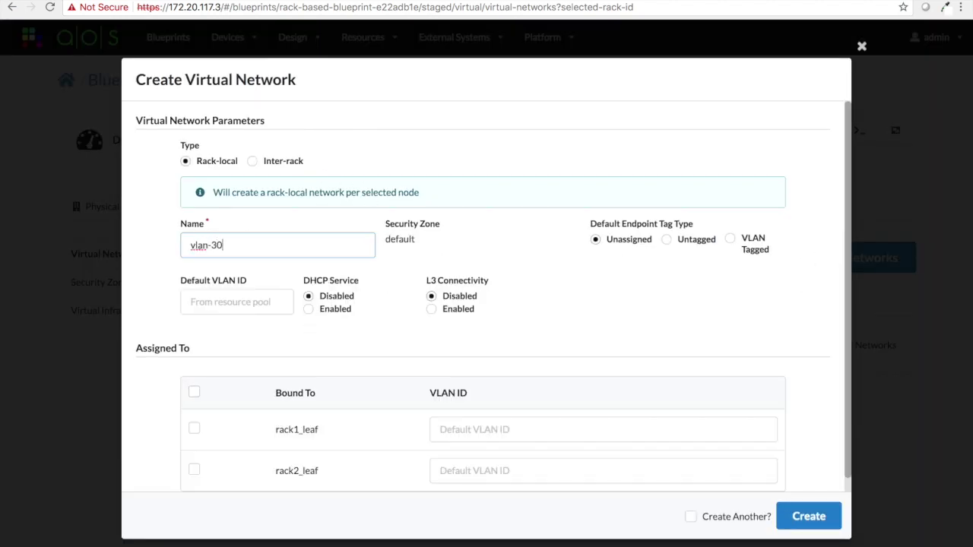
left_click(730, 239)
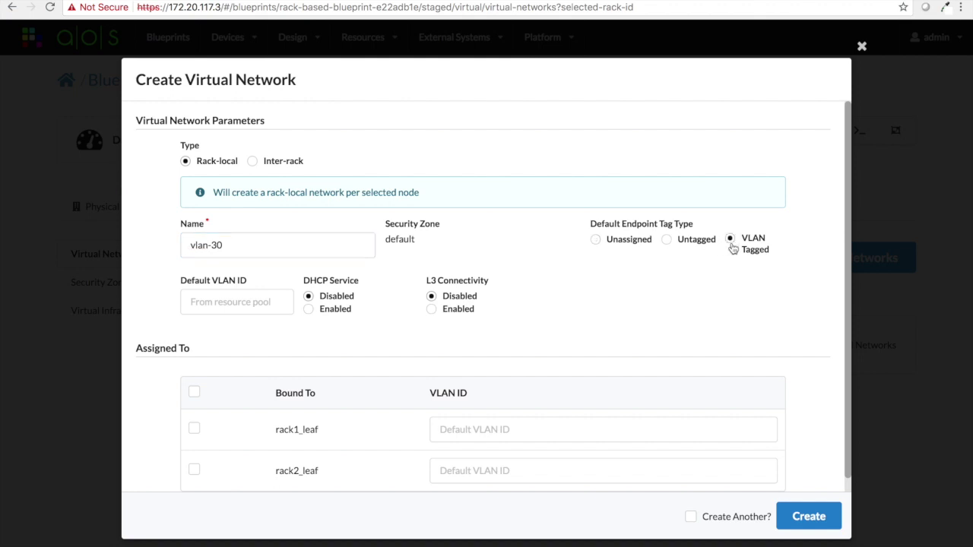
left_click(216, 301)
type("30")
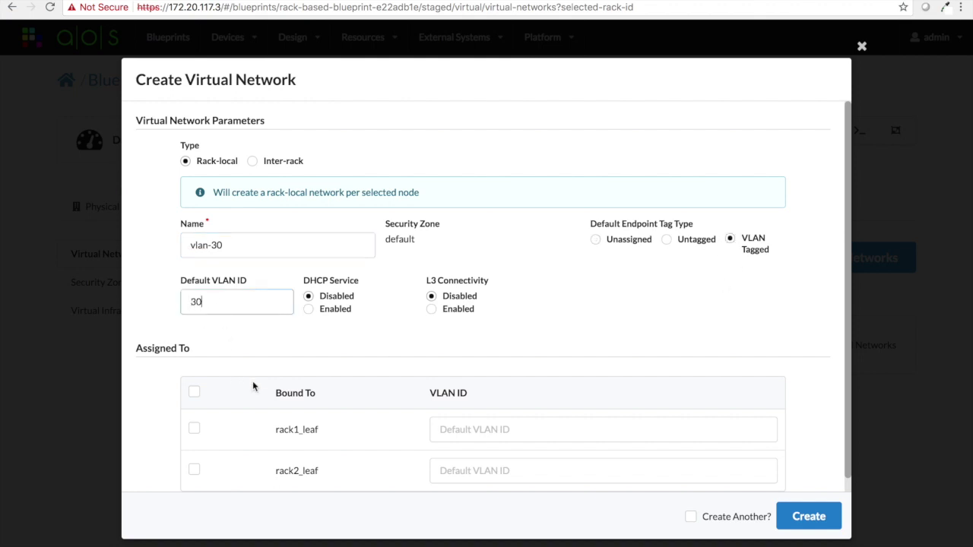
scroll(247, 393, "down", 1)
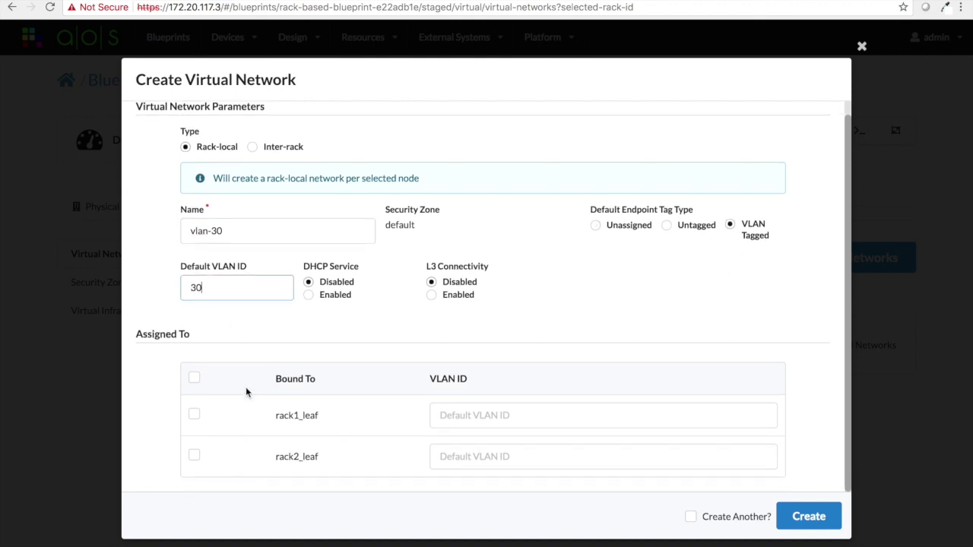
left_click(194, 415)
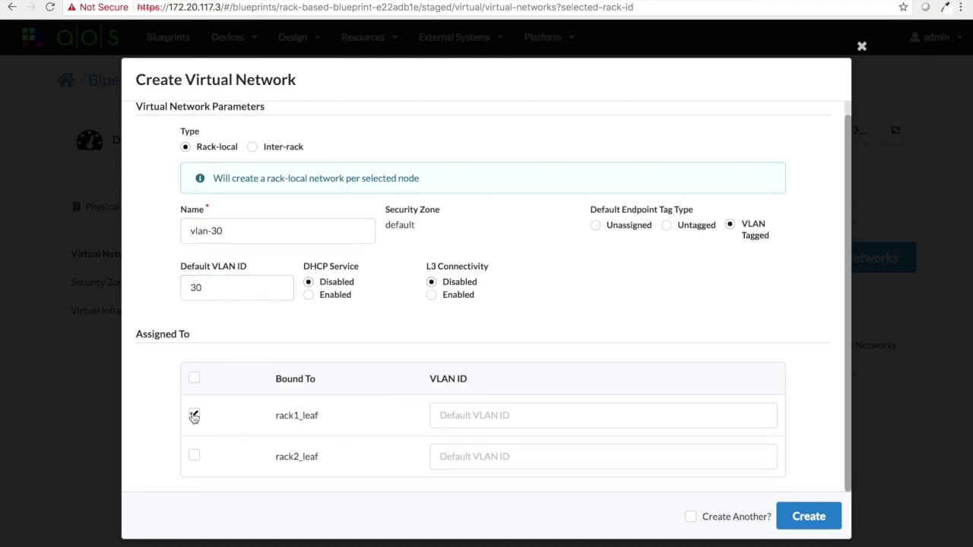
left_click(808, 517)
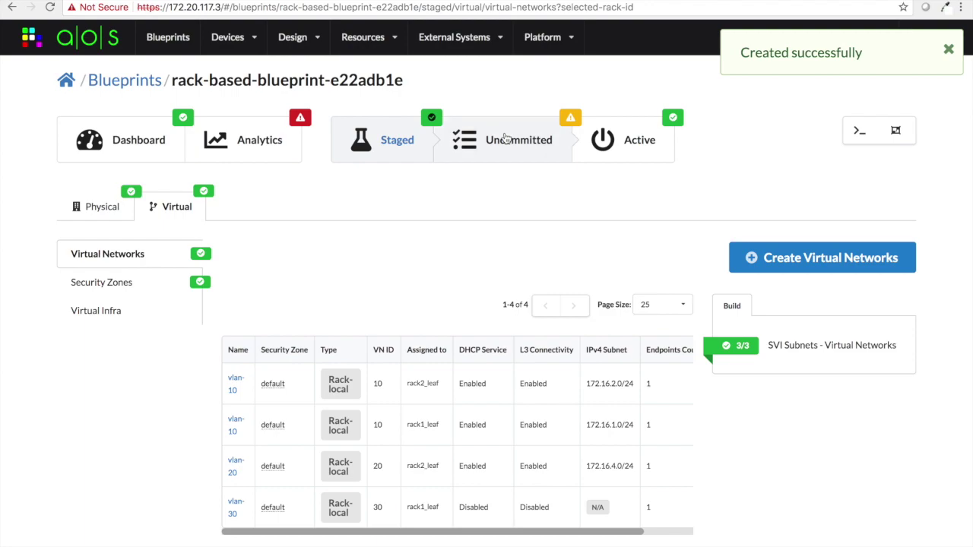
- Commit the uncommitted vlan-30 change to the active blueprint
left_click(515, 161)
left_click(874, 130)
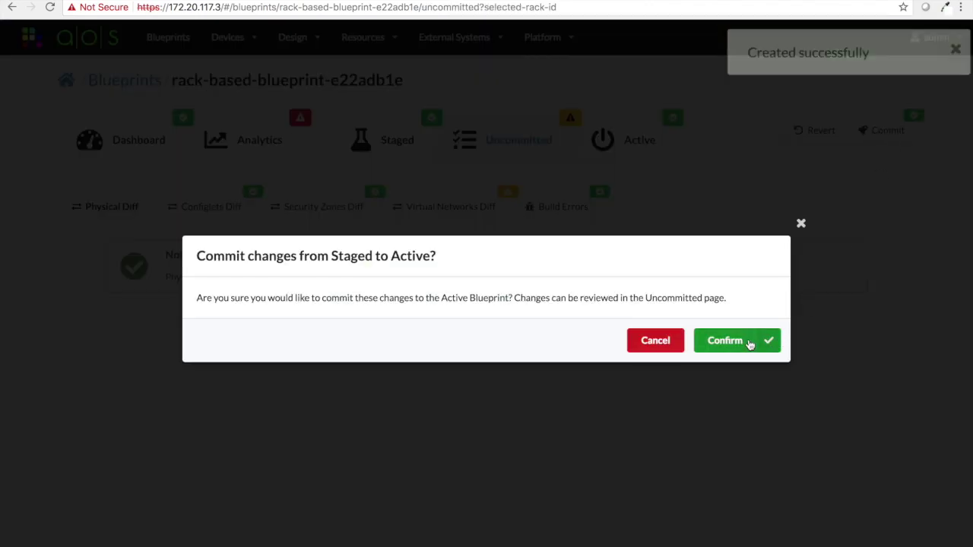
left_click(748, 344)
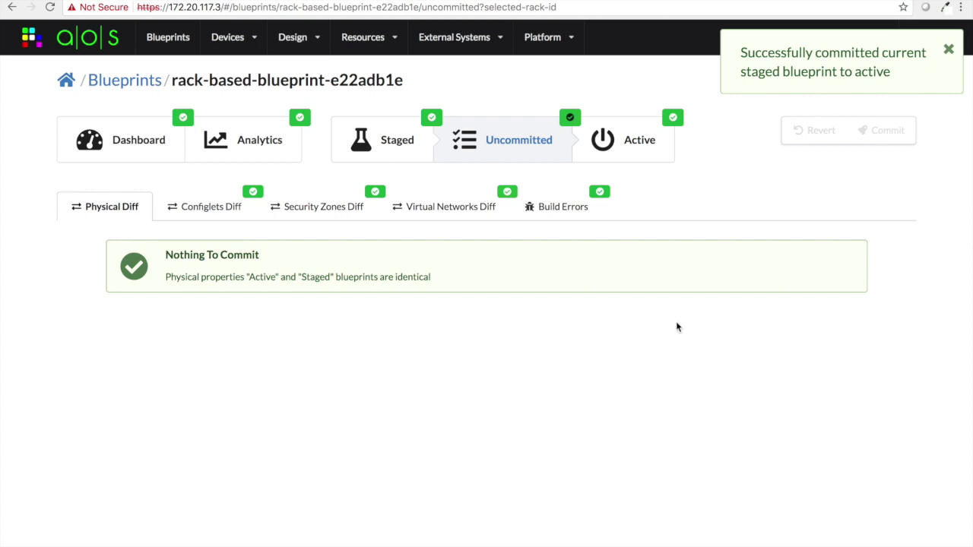
- Reopen the now anomaly-free Vlan Probe and view its AOS VLANs and vSphere VLANs stages, showing VLAN 30 on rack1_leaf
left_click(265, 141)
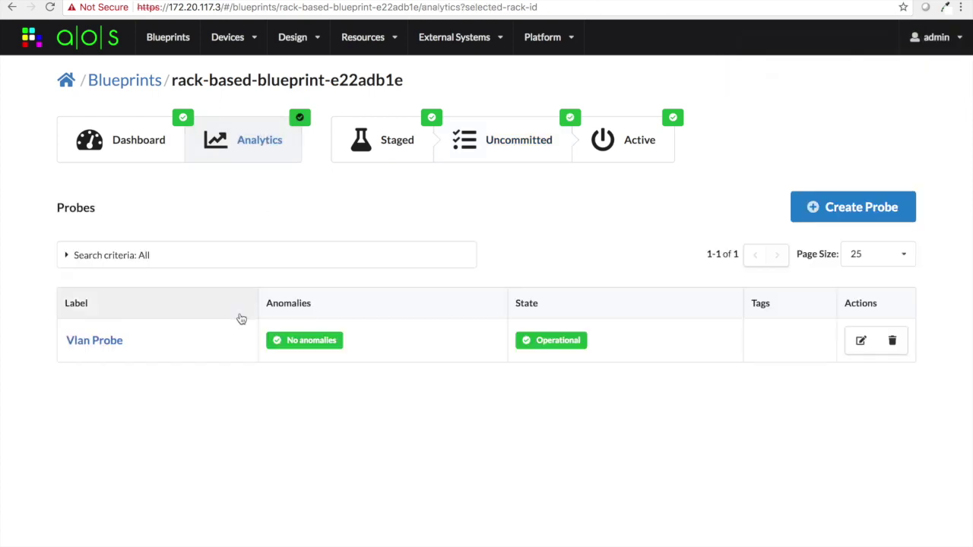
left_click(115, 342)
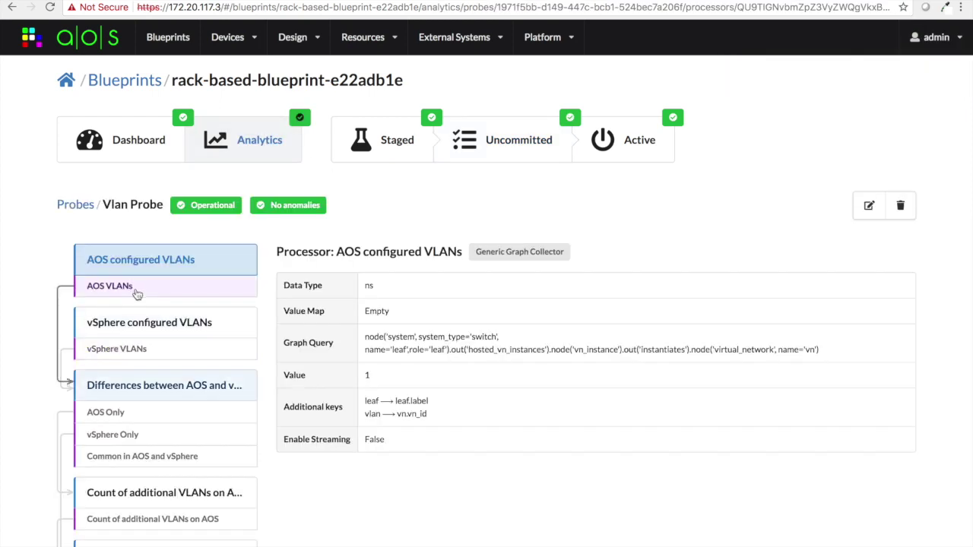
left_click(137, 289)
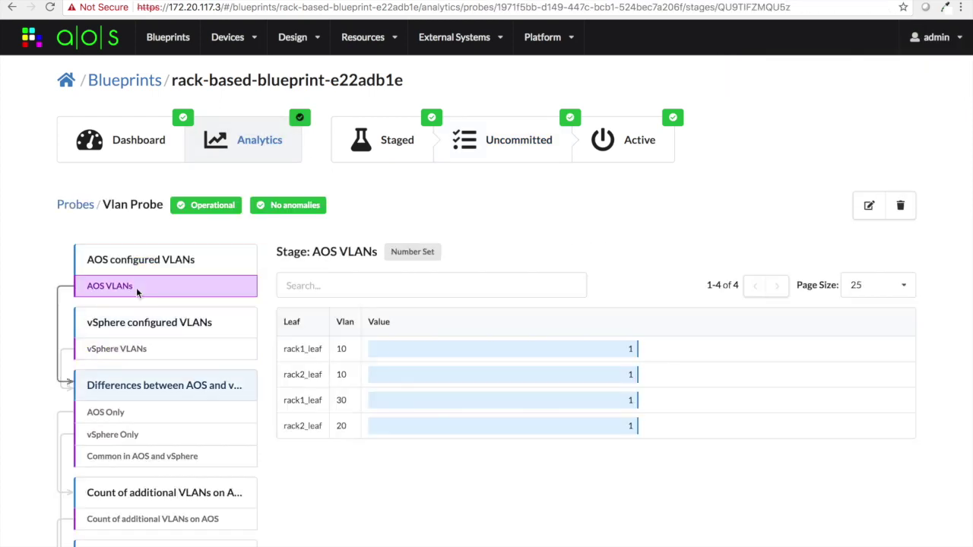
left_click(161, 351)
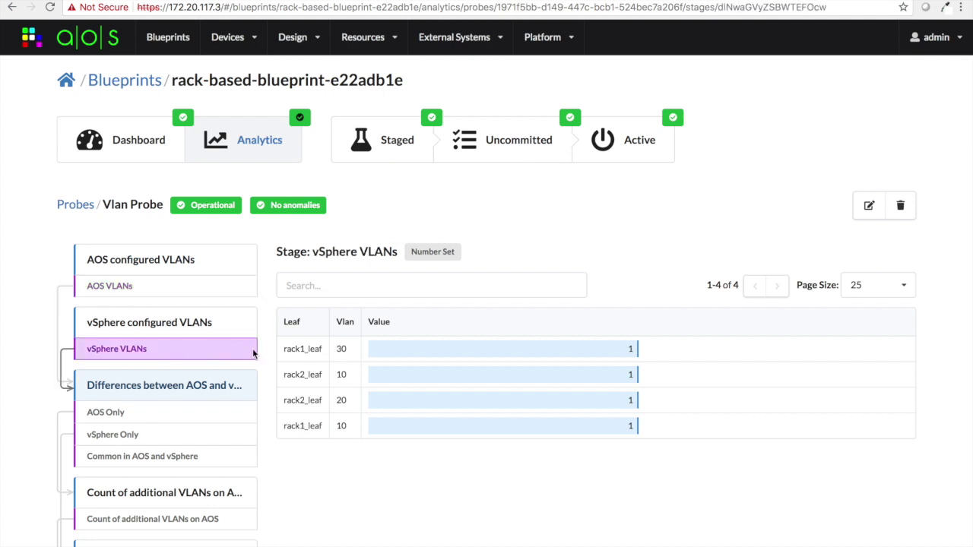